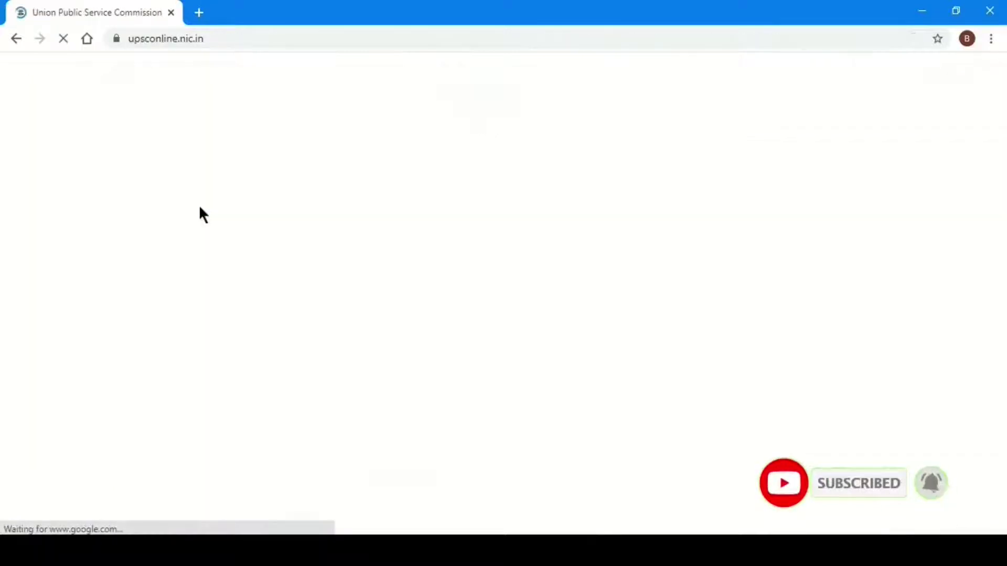
# - Dismiss the translation prompt and follow the 'Online Application for Various Examinations of UPSC' link
pyautogui.click(931, 67)
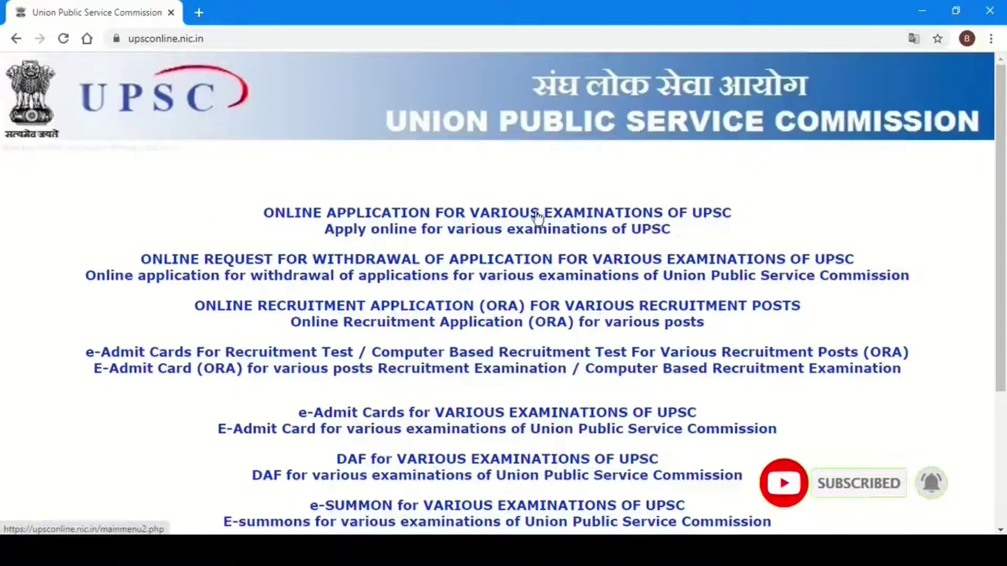
pyautogui.moveTo(265, 213); pyautogui.dragTo(545, 215)
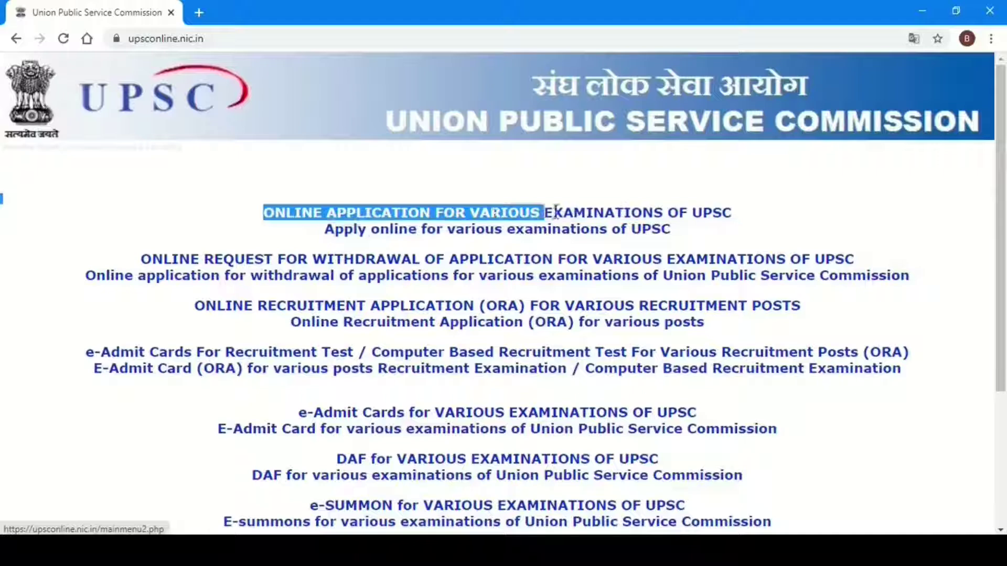
pyautogui.moveTo(731, 189); pyautogui.dragTo(735, 223)
pyautogui.click(560, 223)
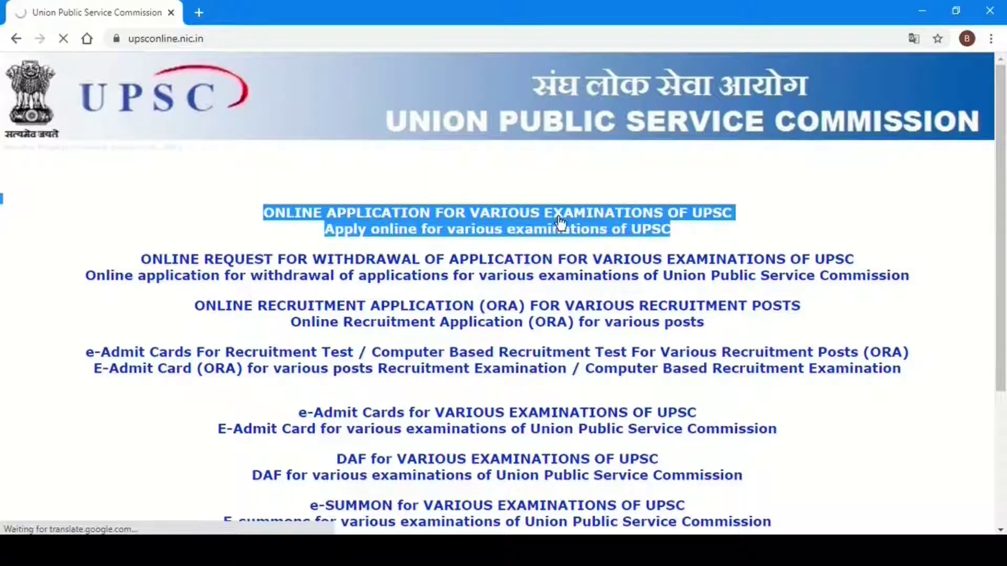
pyautogui.moveTo(1000, 204)
pyautogui.mouseDown()
pyautogui.moveTo(1004, 341)
pyautogui.moveTo(990, 205)
pyautogui.mouseUp()
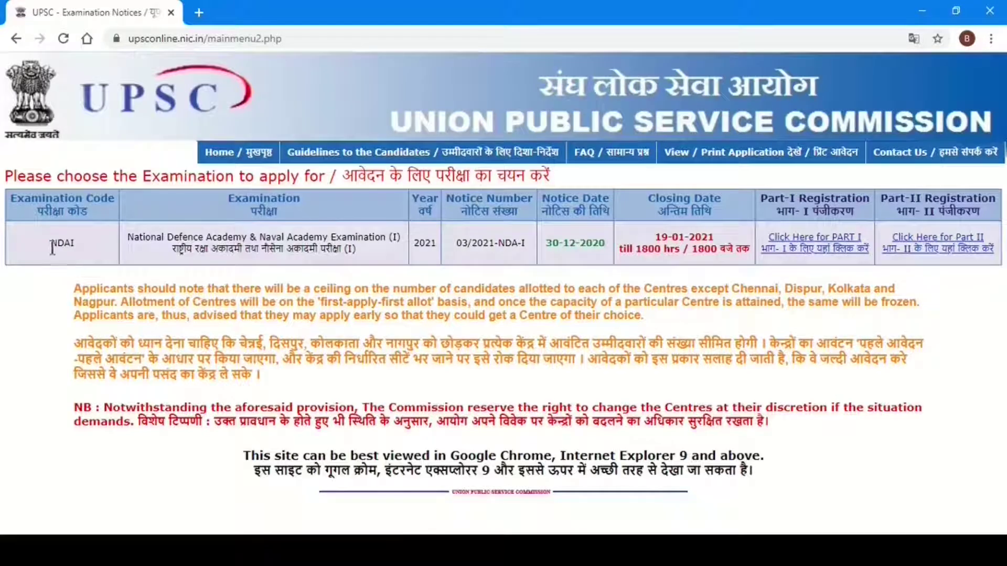
# - Check the NDAI row, closing 19-01-2021, then open its Part-I registration and accept the instructions
pyautogui.moveTo(52, 247); pyautogui.dragTo(226, 240)
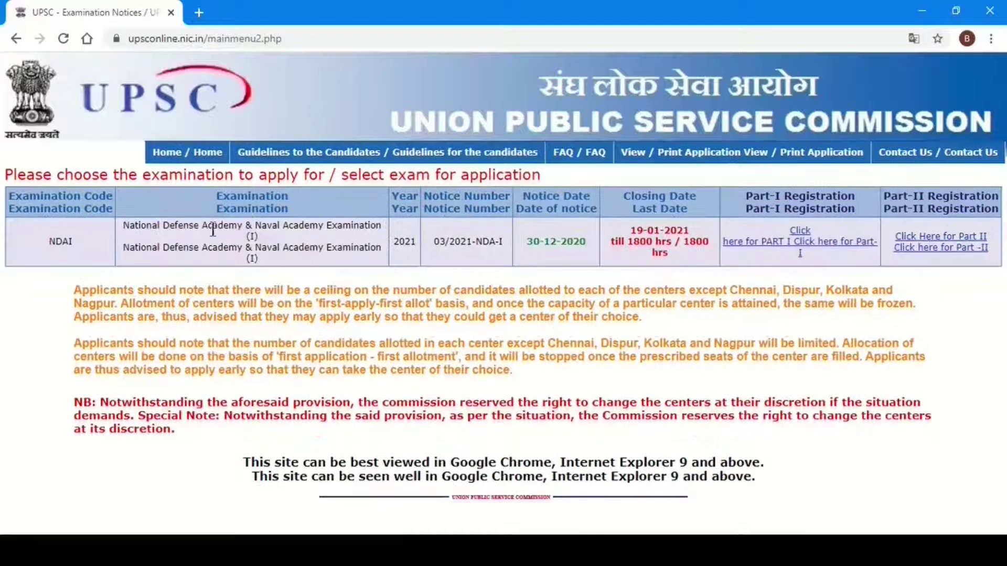
pyautogui.moveTo(436, 241); pyautogui.dragTo(567, 246)
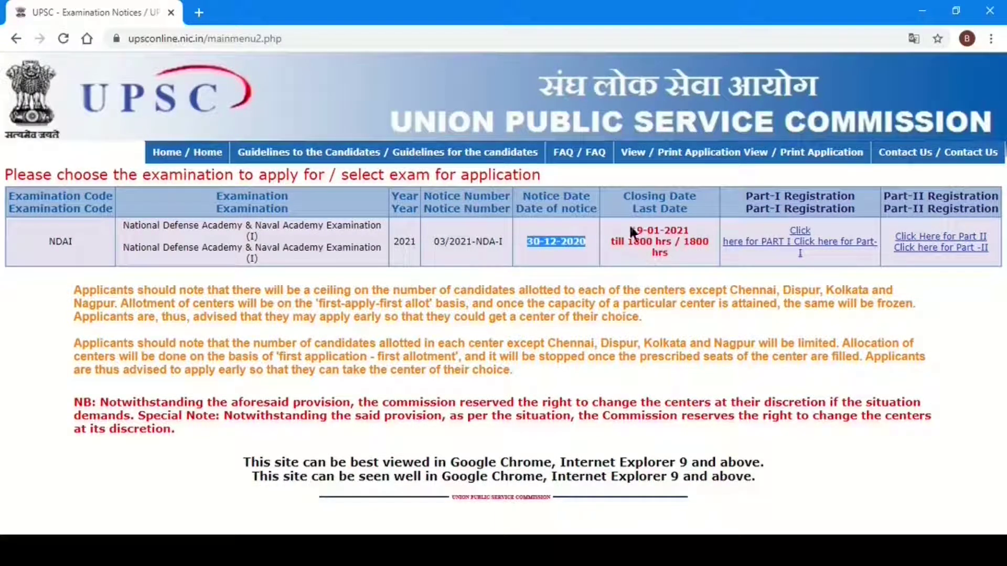
pyautogui.moveTo(633, 231); pyautogui.dragTo(667, 242)
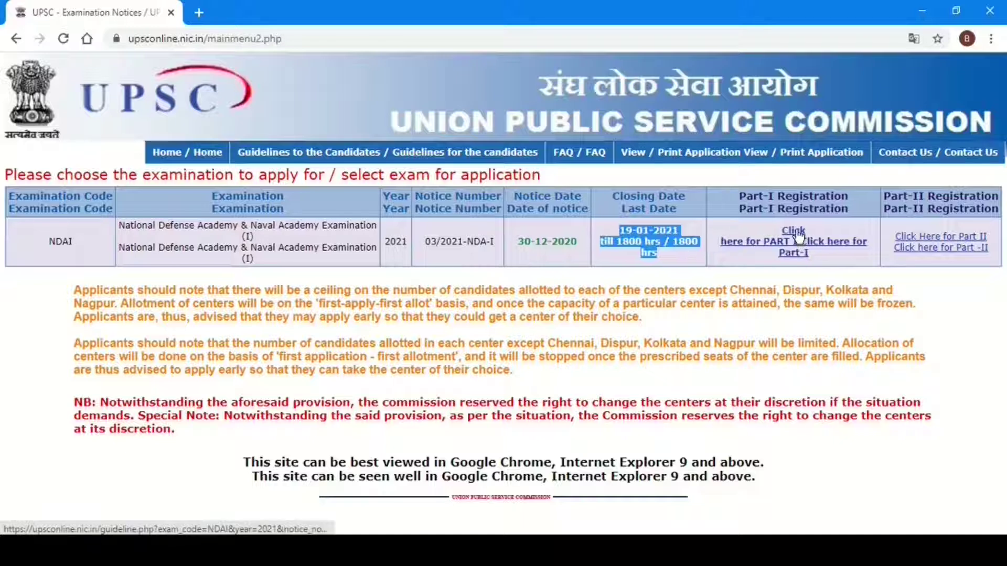
pyautogui.click(802, 242)
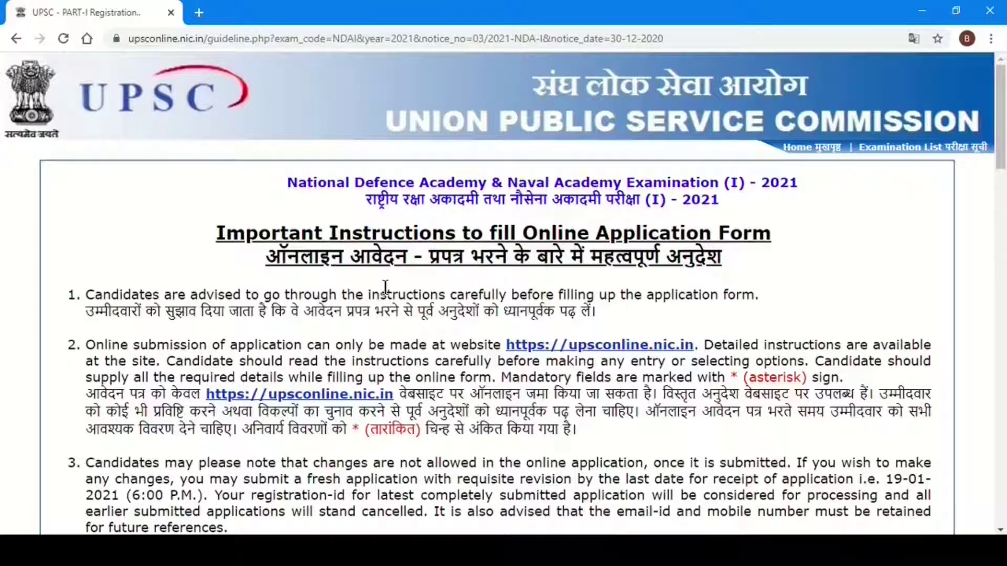
pyautogui.click(944, 68)
pyautogui.moveTo(1001, 131); pyautogui.dragTo(1003, 487)
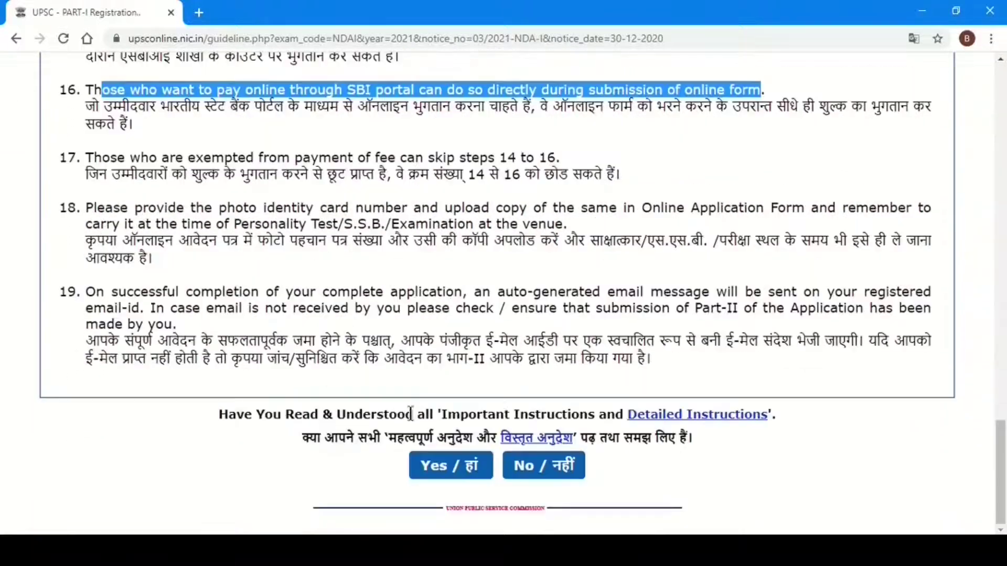
pyautogui.click(448, 466)
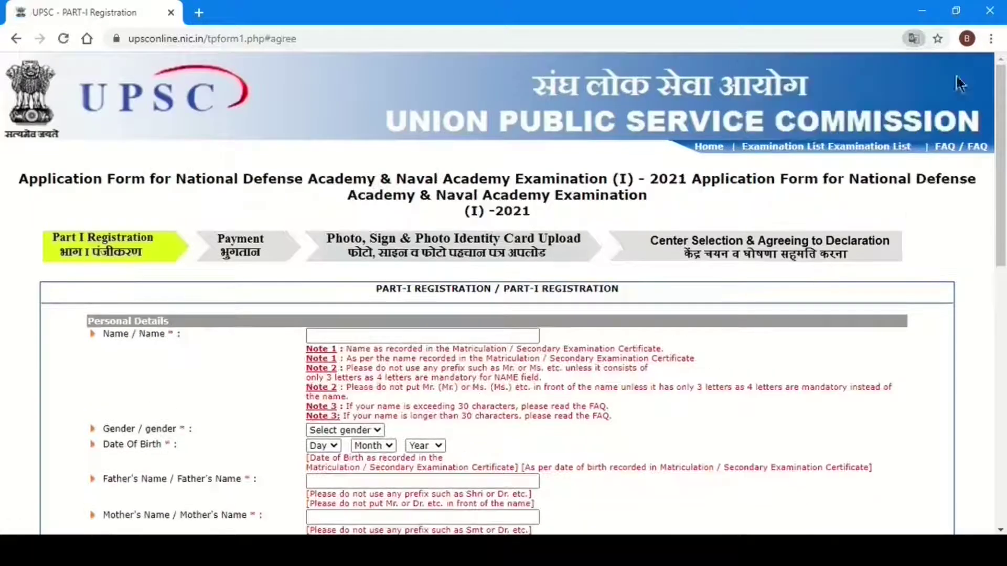
# - Go through the personal details: gender, day and month of birth, and mother's name
pyautogui.scroll(-2, 355, 164)
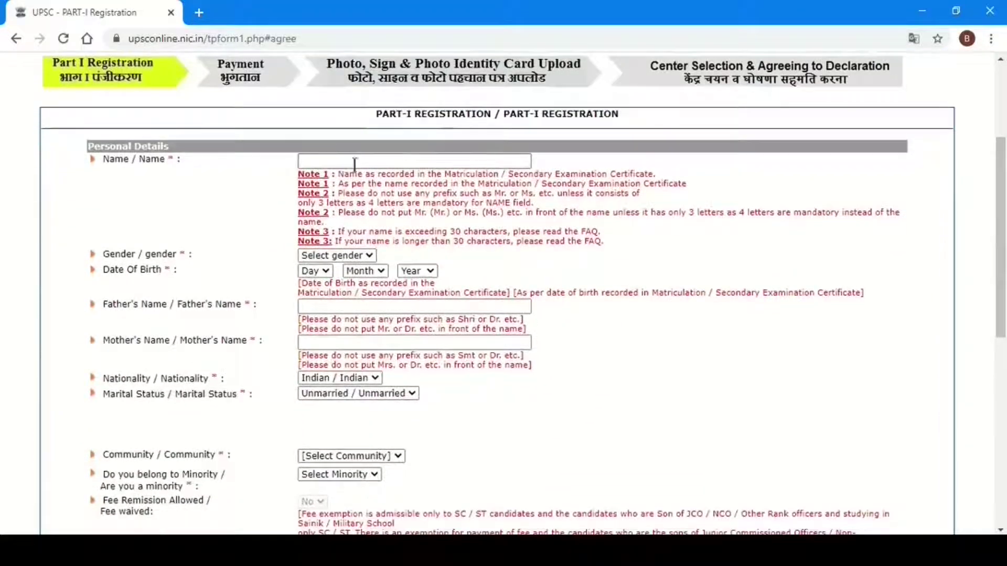
pyautogui.click(327, 255)
pyautogui.click(497, 261)
pyautogui.click(318, 272)
pyautogui.moveTo(364, 283); pyautogui.dragTo(364, 272)
pyautogui.click(374, 271)
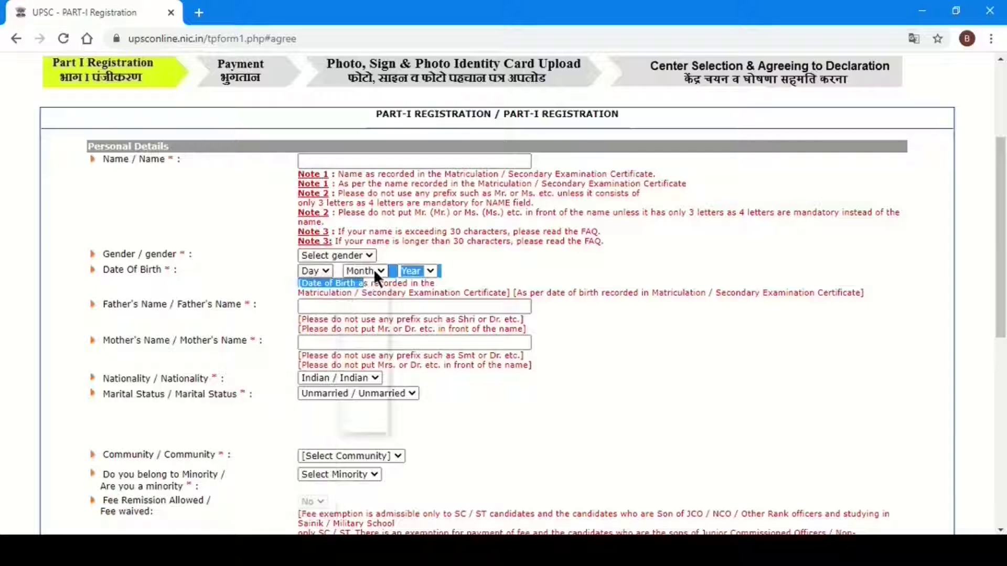
pyautogui.click(419, 332)
pyautogui.click(329, 342)
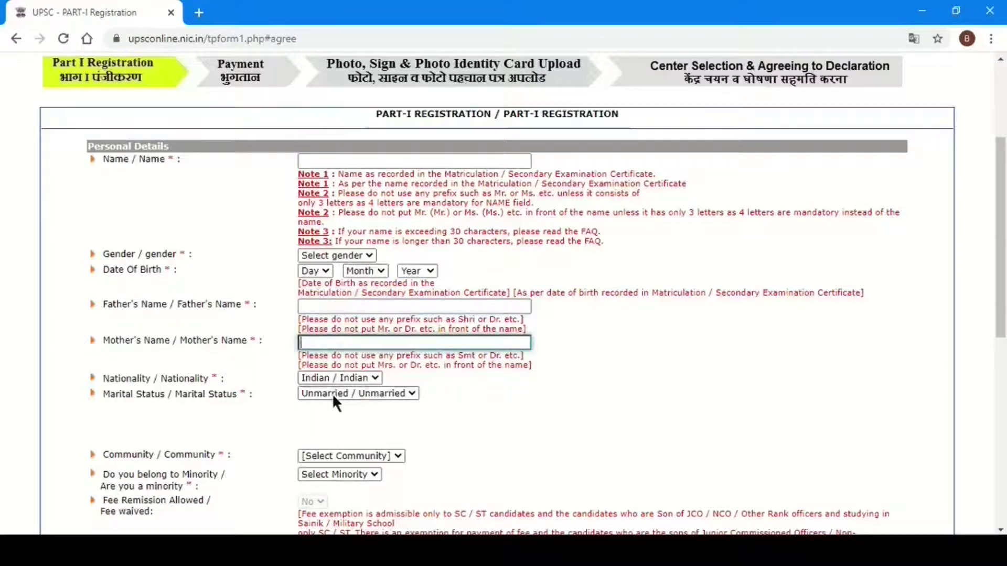
# - Review the community, minority and educational qualification choices
pyautogui.moveTo(1000, 330); pyautogui.dragTo(1000, 395)
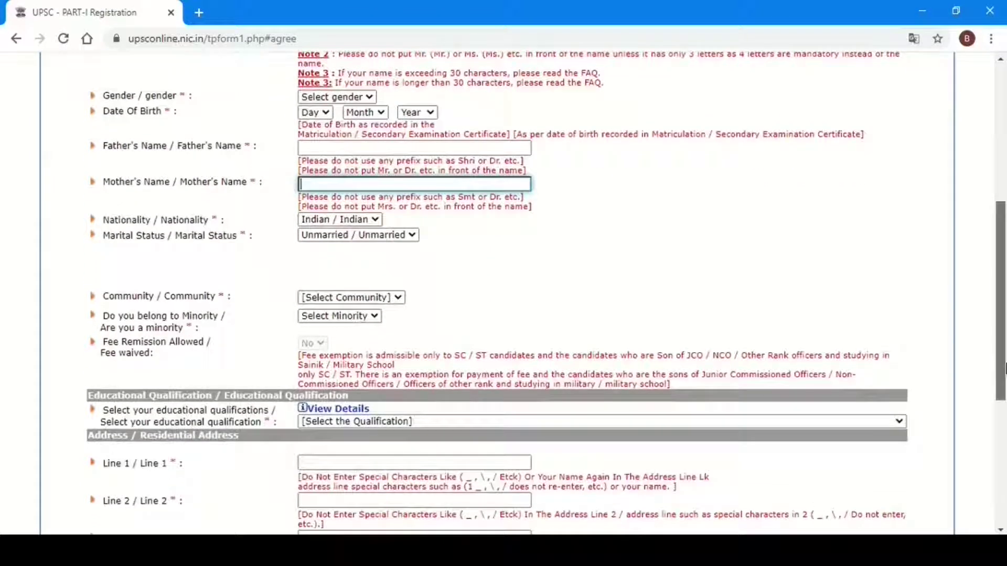
pyautogui.click(319, 300)
pyautogui.click(441, 314)
pyautogui.click(337, 317)
pyautogui.click(496, 323)
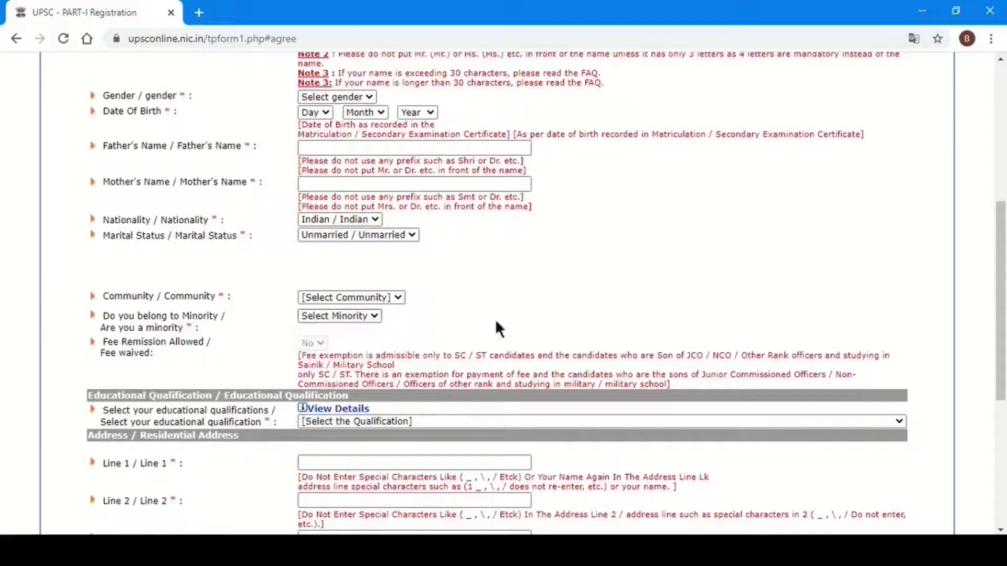
pyautogui.click(370, 416)
# - Fill address lines 1–3 and check the state or union territory list
pyautogui.scroll(-5, 985, 326)
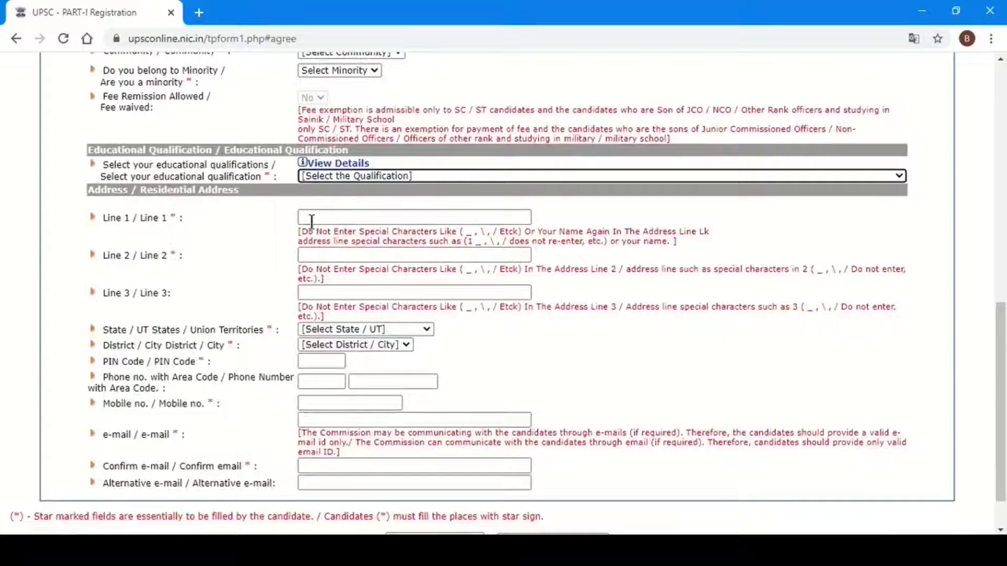
pyautogui.click(311, 219)
pyautogui.click(315, 256)
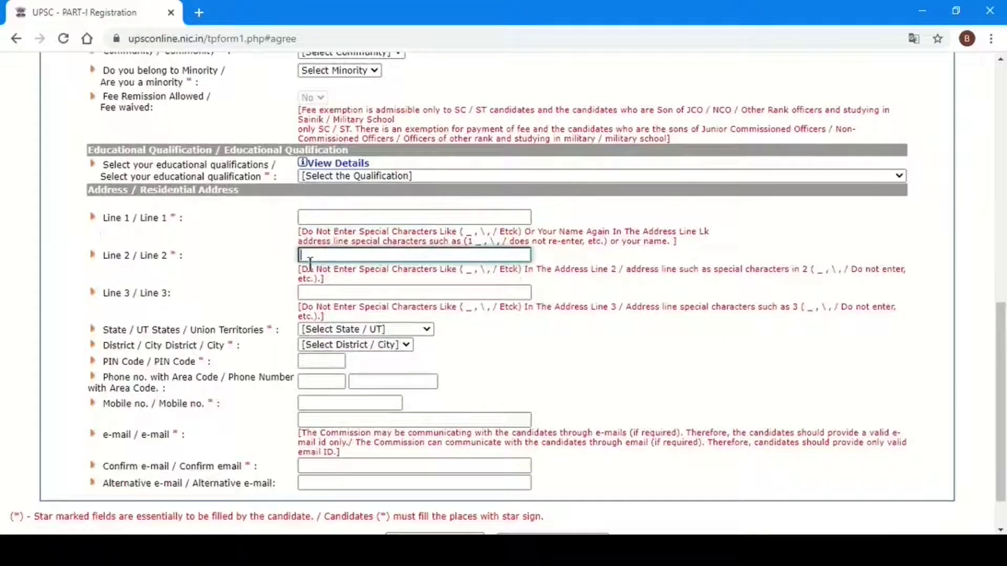
pyautogui.click(331, 295)
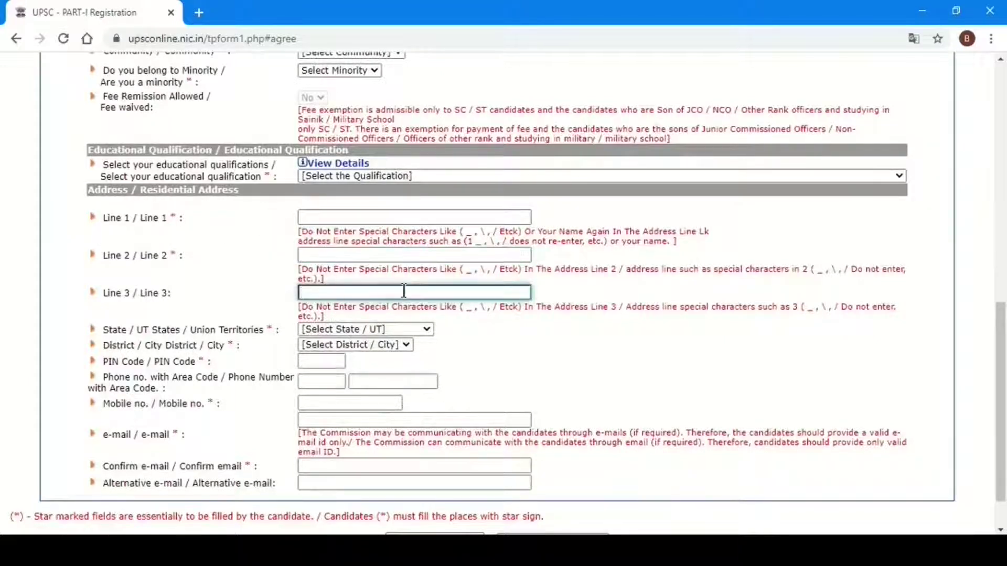
pyautogui.click(366, 329)
pyautogui.scroll(-2, 388, 319)
pyautogui.click(319, 362)
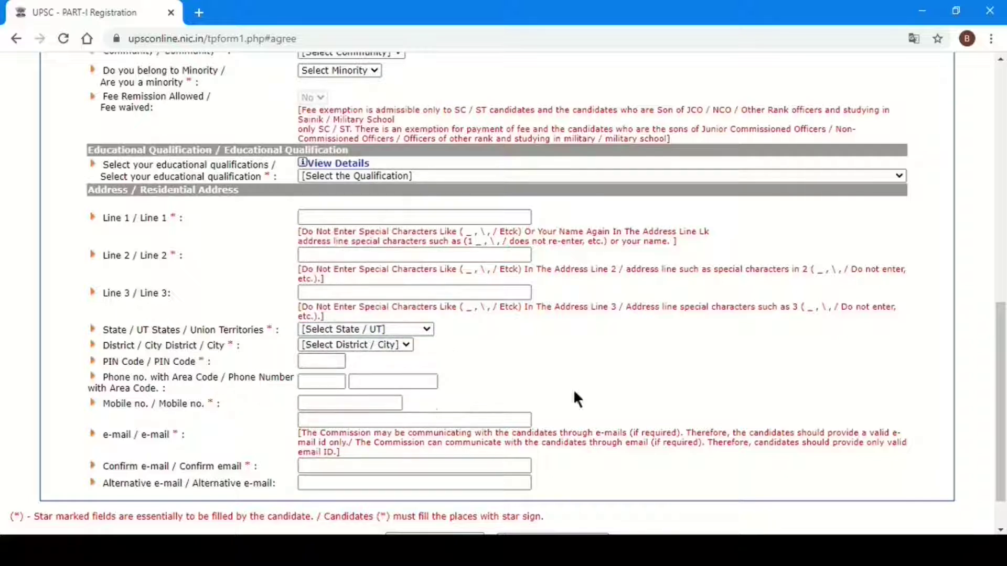
pyautogui.scroll(-1, 574, 393)
# - Enter the phone area code, mobile number and e-mail addresses, then submit Part-I
pyautogui.click(314, 326)
pyautogui.click(315, 349)
pyautogui.click(315, 366)
pyautogui.click(317, 411)
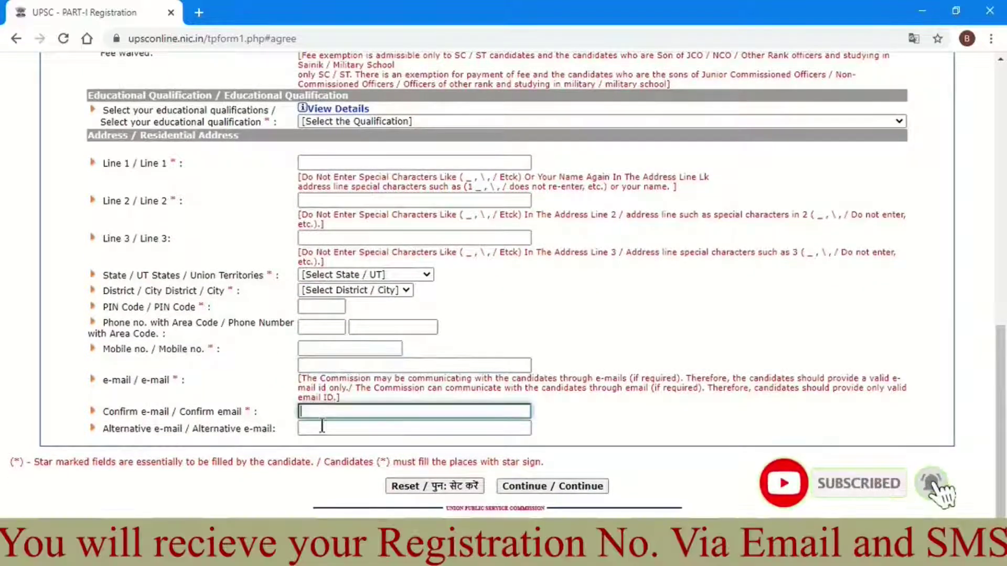
pyautogui.click(322, 428)
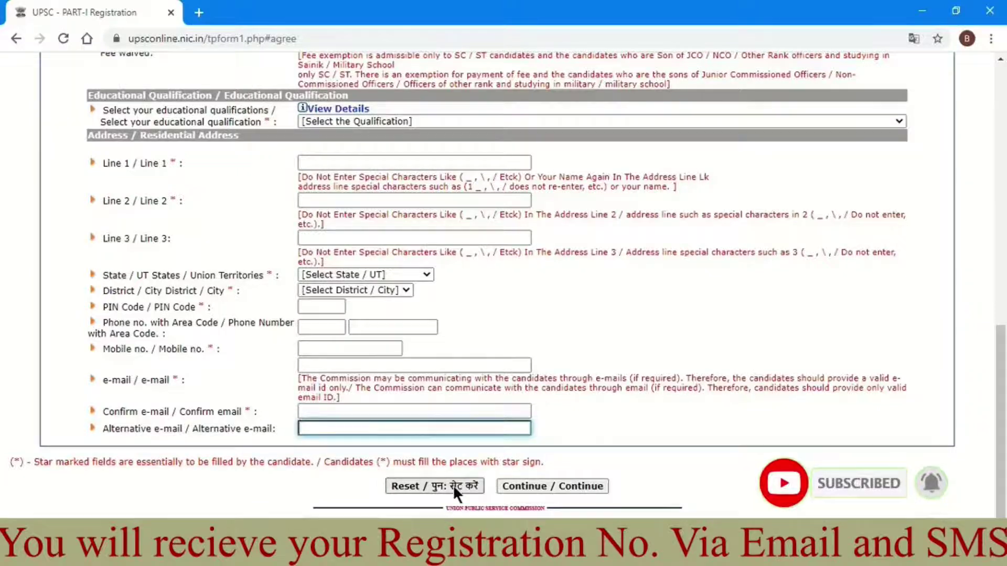
pyautogui.click(537, 483)
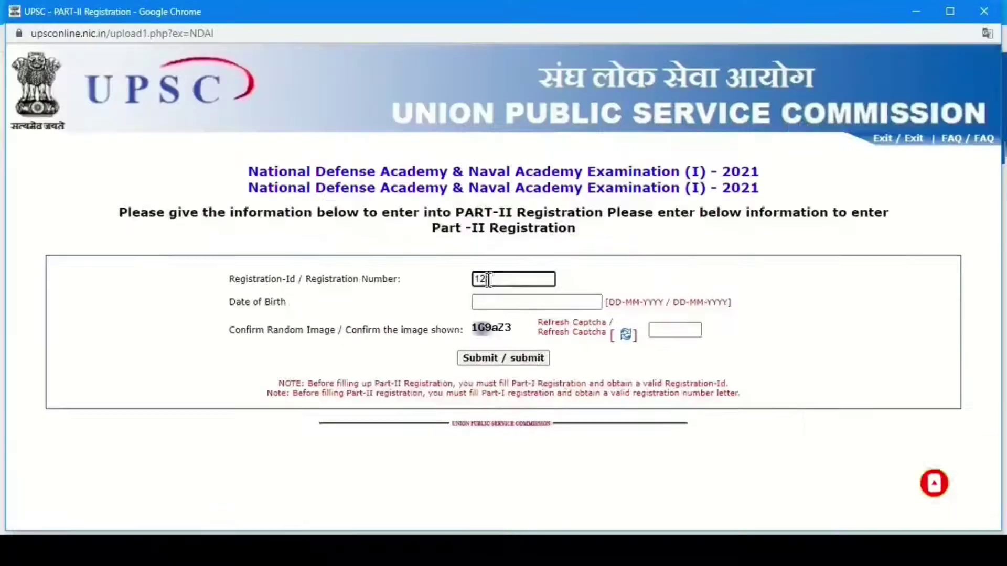
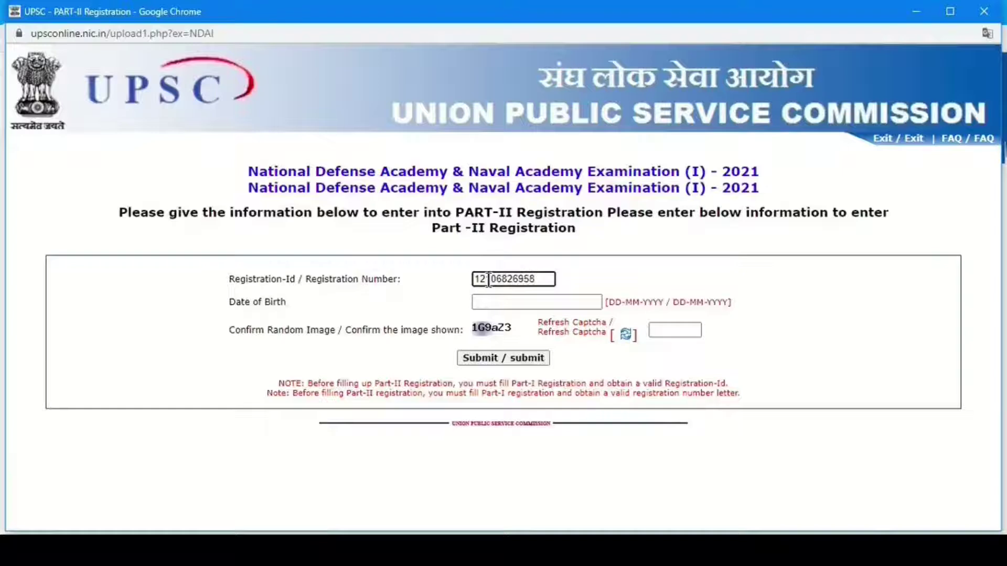
pyautogui.click(492, 302)
pyautogui.click(511, 330)
pyautogui.click(508, 472)
pyautogui.click(586, 328)
pyautogui.click(579, 93)
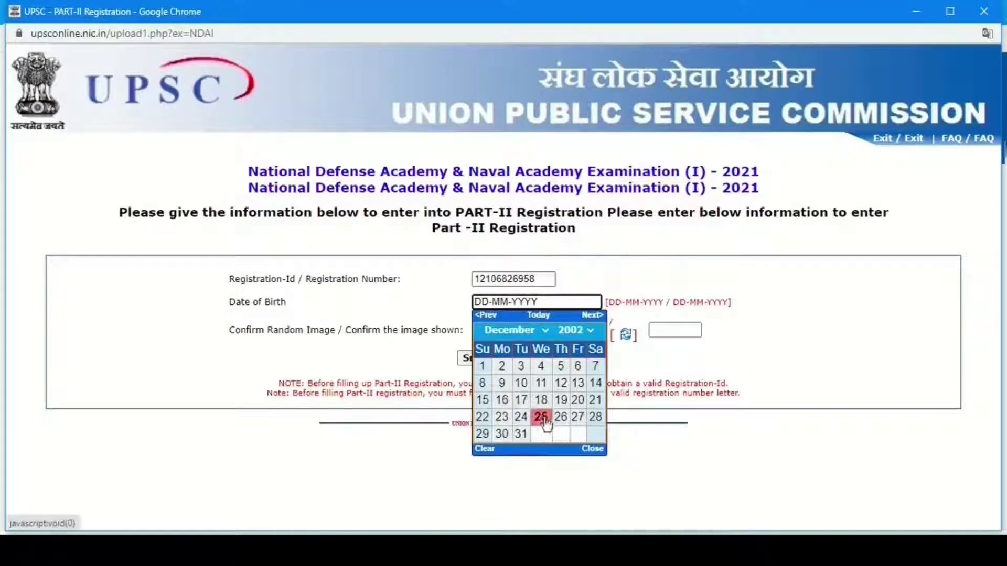
pyautogui.click(560, 418)
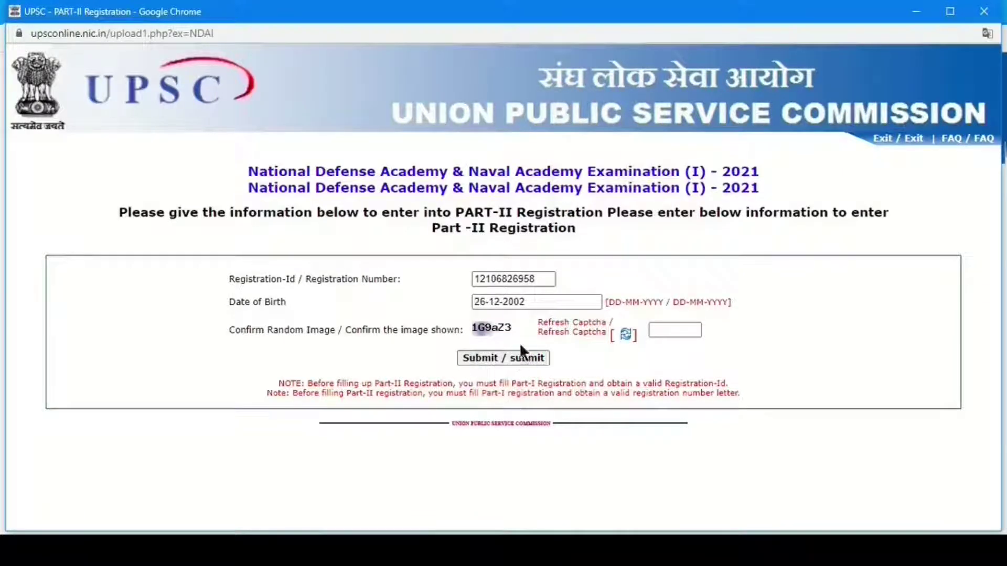
pyautogui.click(659, 328)
pyautogui.write('1G9aZ3')
pyautogui.click(499, 357)
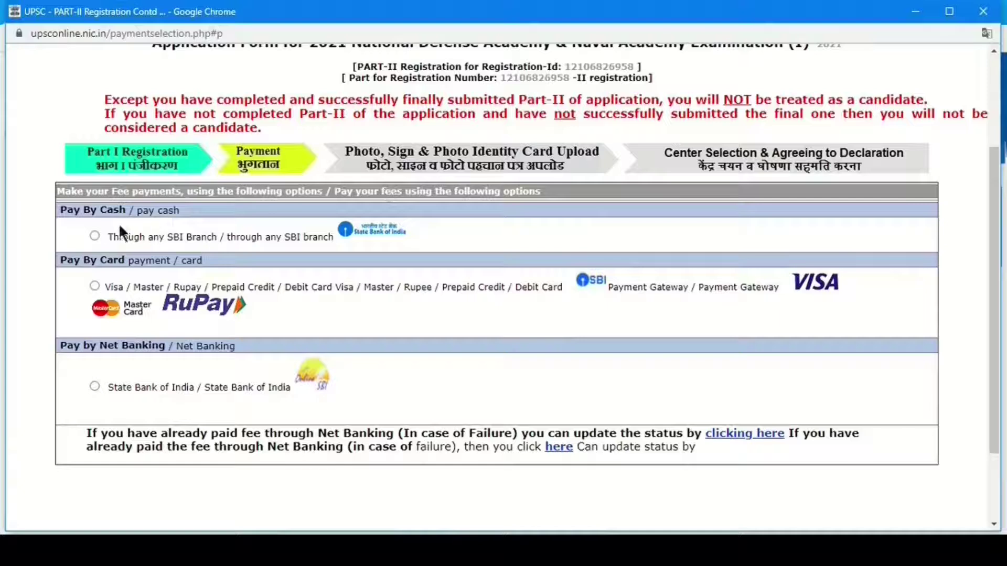
# - Pay the ₹100 fee with the Visa/Master/Rupay card option and confirm using the OTP
pyautogui.click(95, 236)
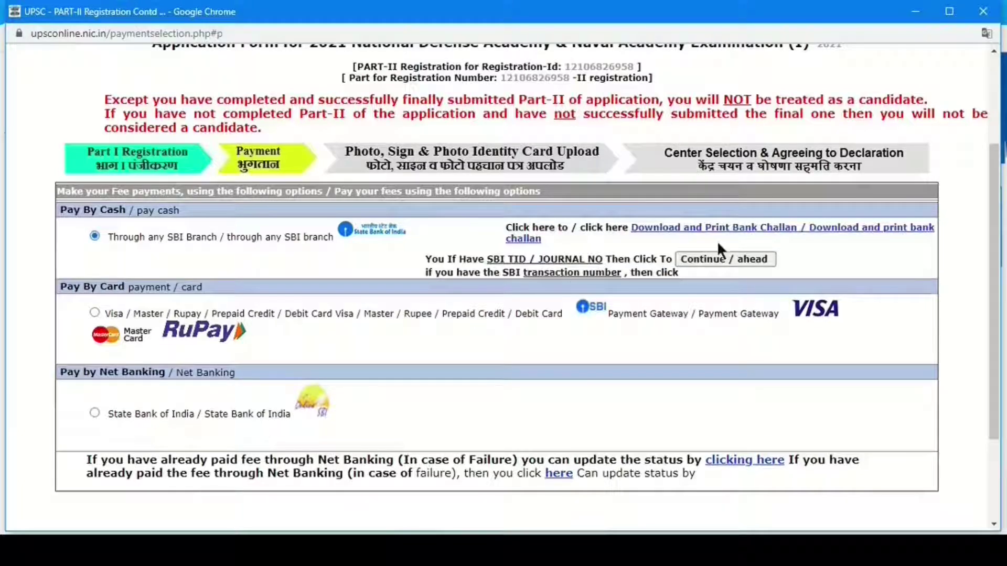
pyautogui.click(94, 312)
pyautogui.click(555, 341)
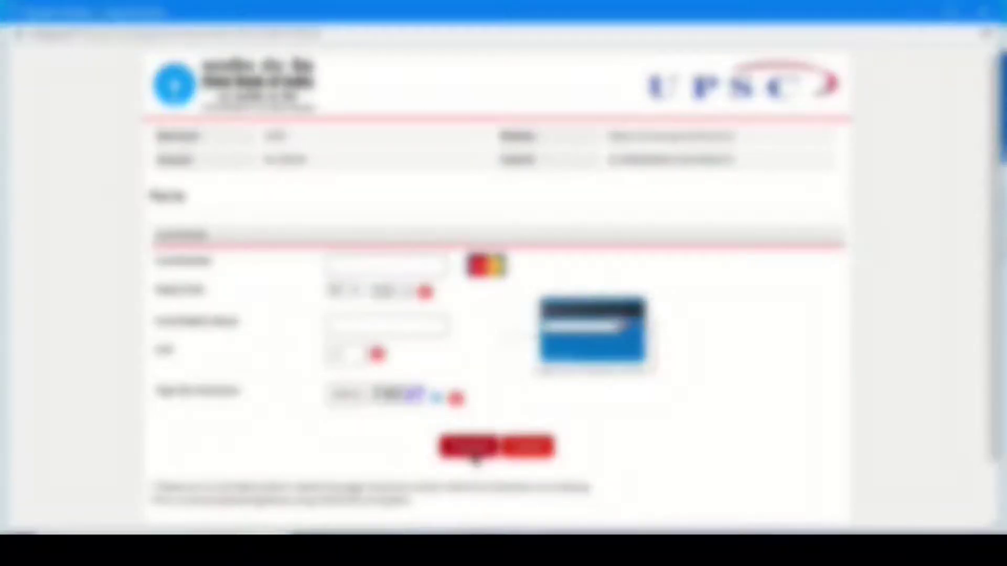
pyautogui.click(473, 454)
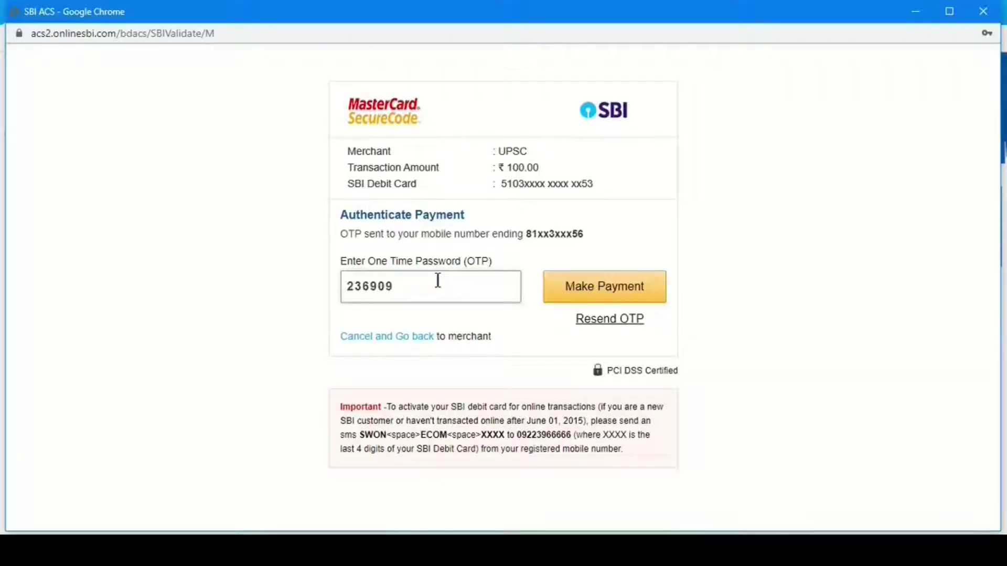
pyautogui.click(587, 286)
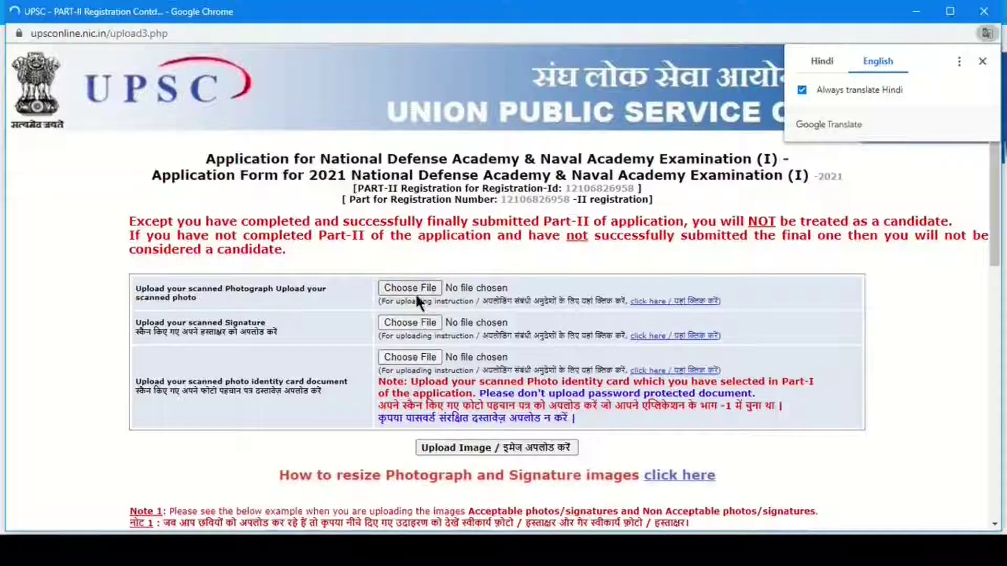
# - Read the upload rules (300 KB maximum, 350–1000 pixel height) and close the instructions window
pyautogui.click(644, 302)
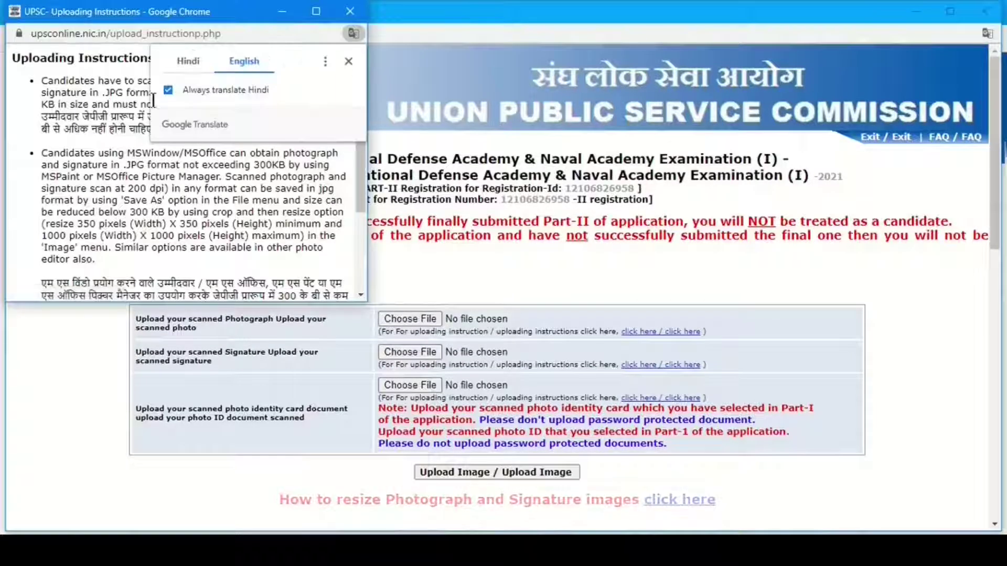
pyautogui.click(347, 61)
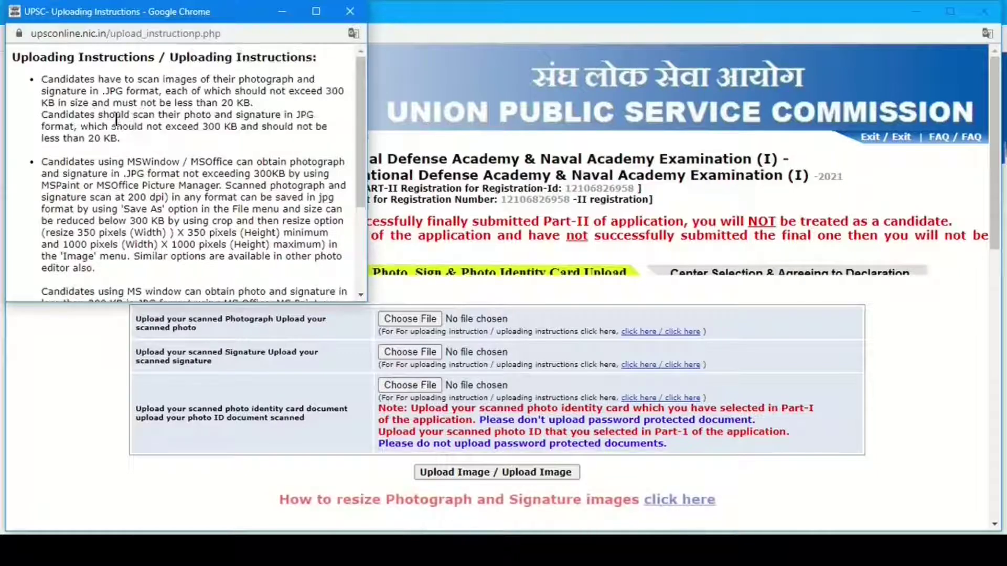
pyautogui.moveTo(204, 126); pyautogui.dragTo(237, 128)
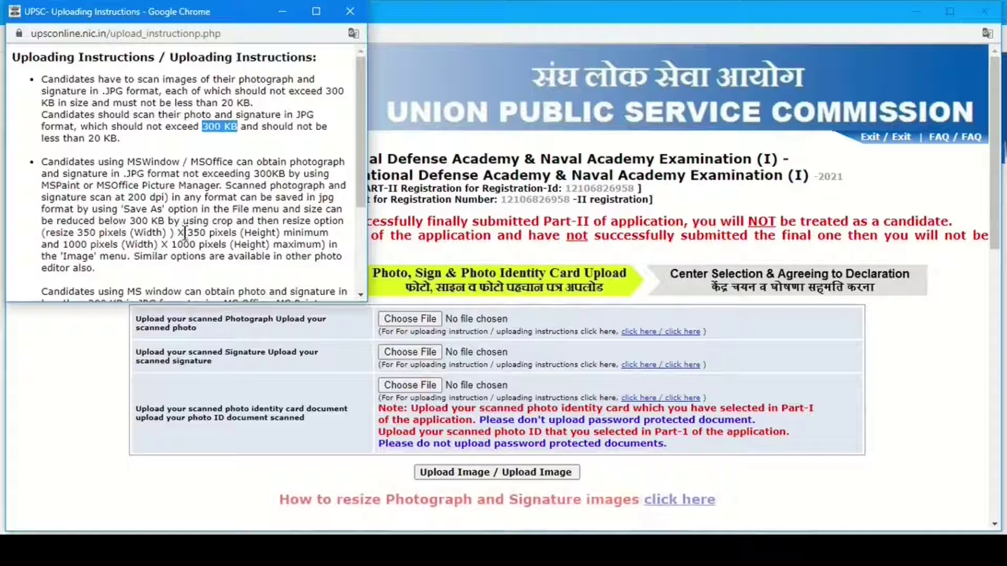
pyautogui.moveTo(182, 232); pyautogui.dragTo(280, 231)
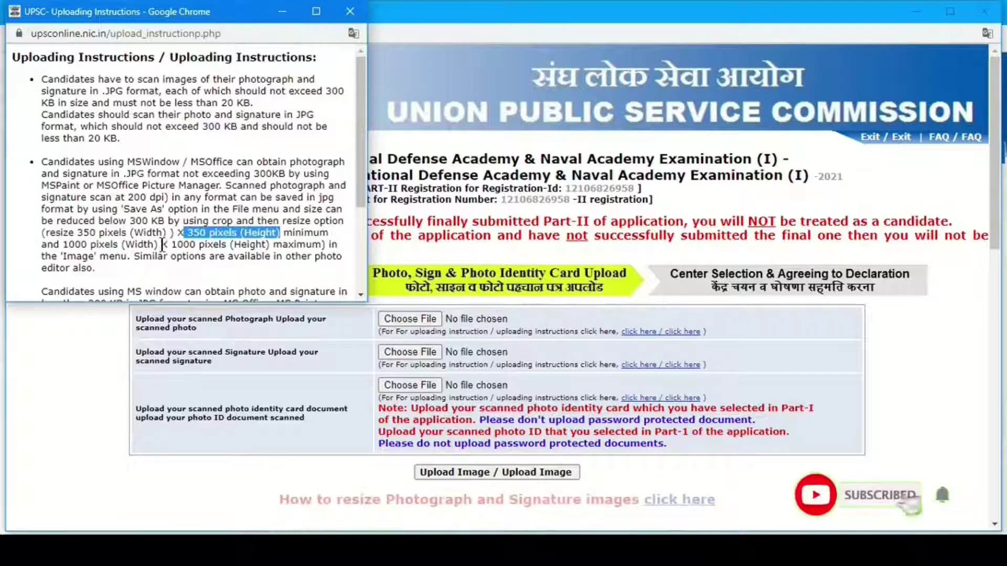
pyautogui.moveTo(183, 244); pyautogui.dragTo(270, 243)
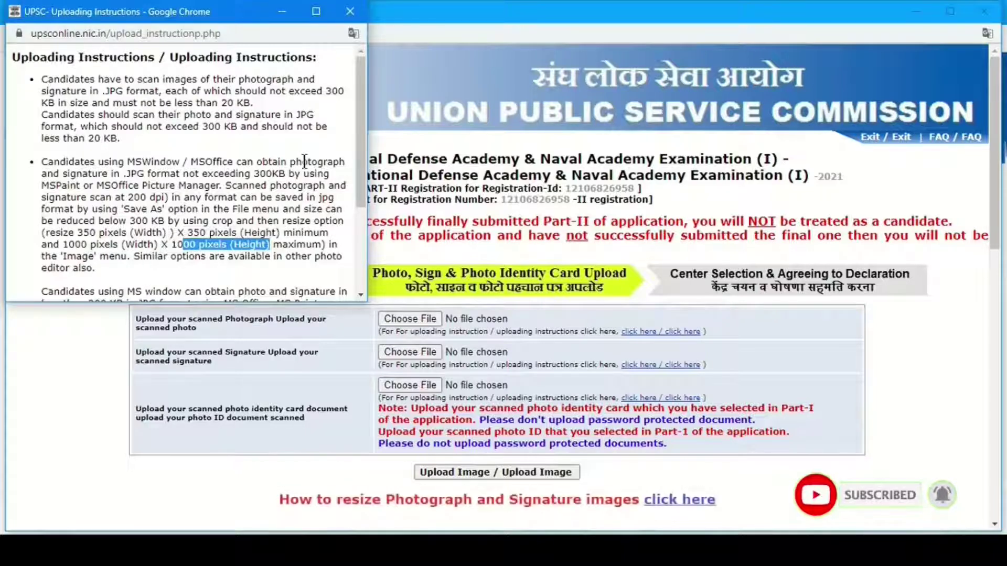
pyautogui.click(350, 11)
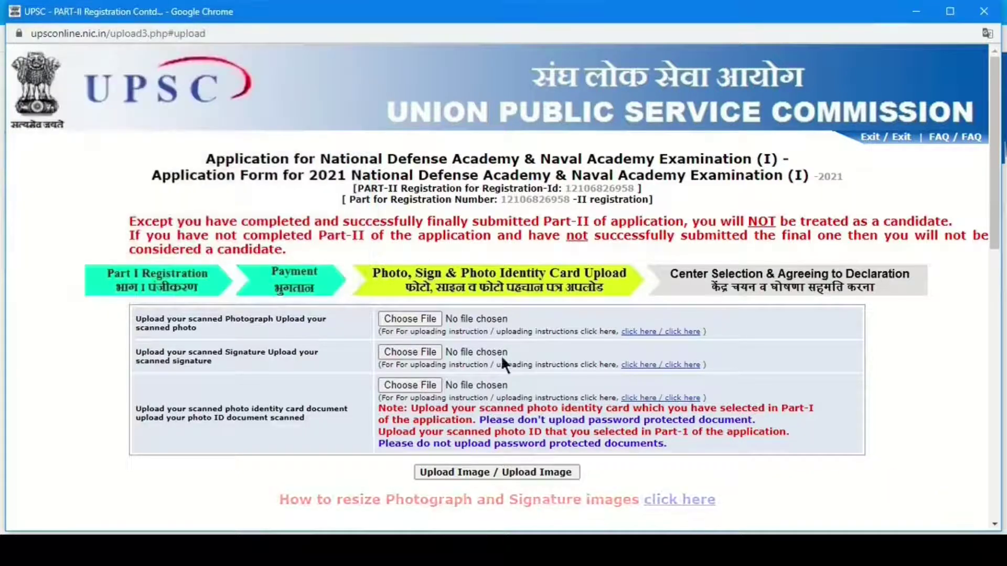
# - Minimize the browser and open IMG-20210119-WA0013 from the abi folder with Paint
pyautogui.click(916, 10)
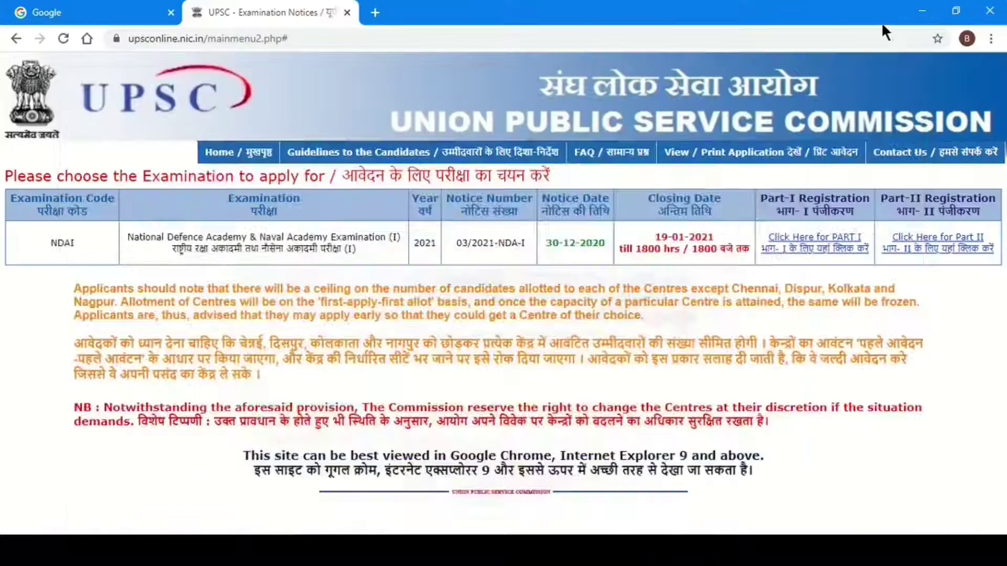
pyautogui.click(931, 9)
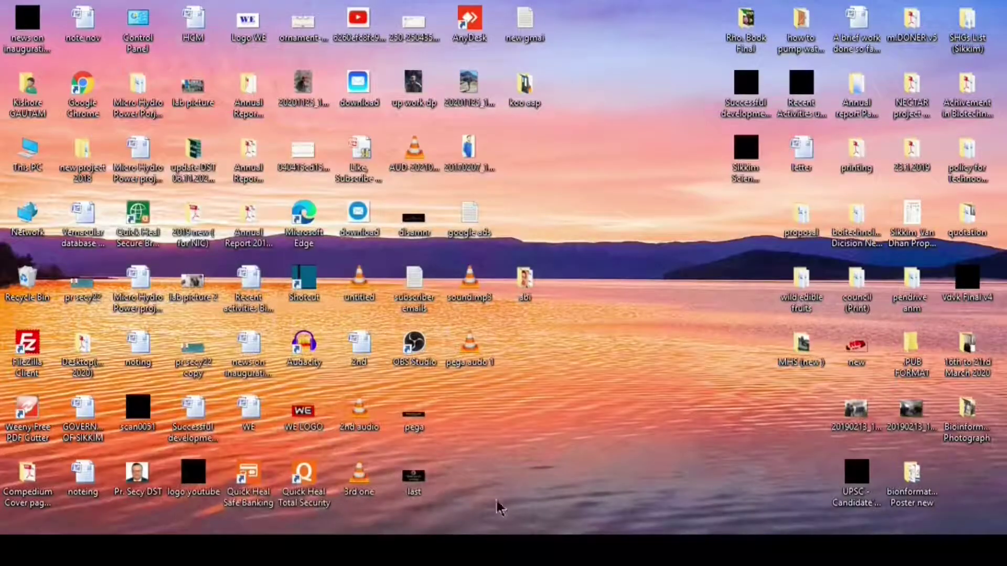
pyautogui.doubleClick(526, 283)
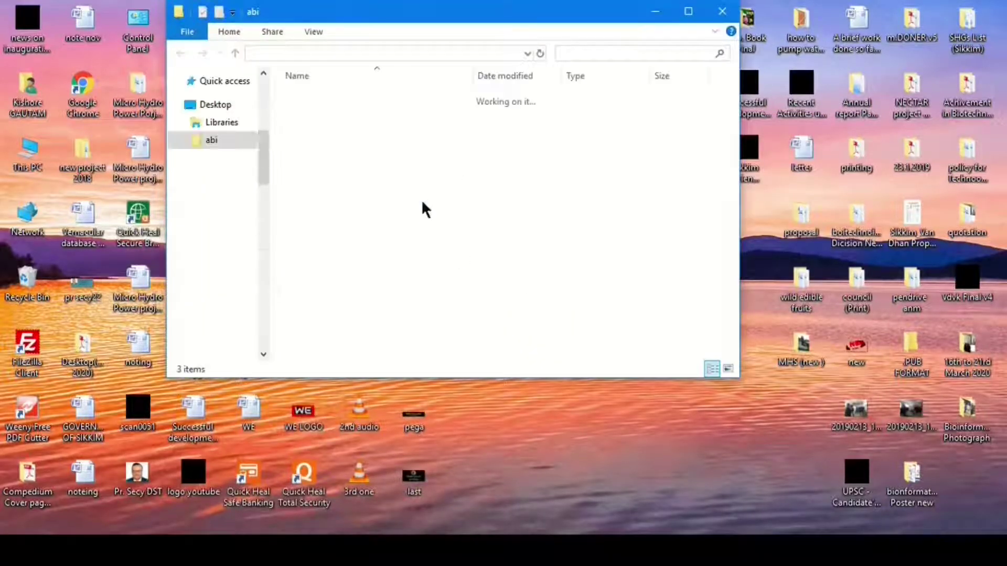
pyautogui.click(412, 139)
pyautogui.rightClick(411, 138)
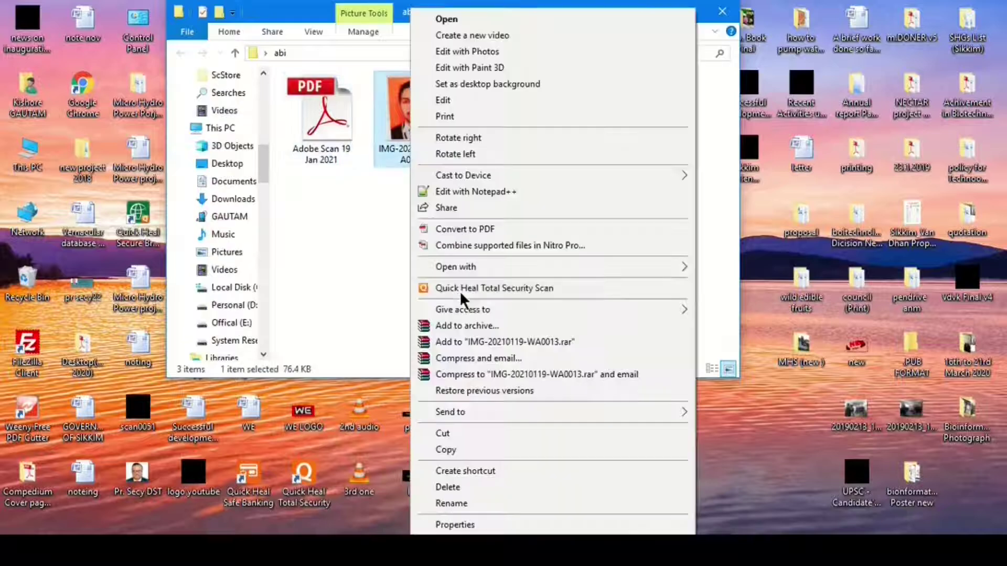
pyautogui.moveTo(504, 268)
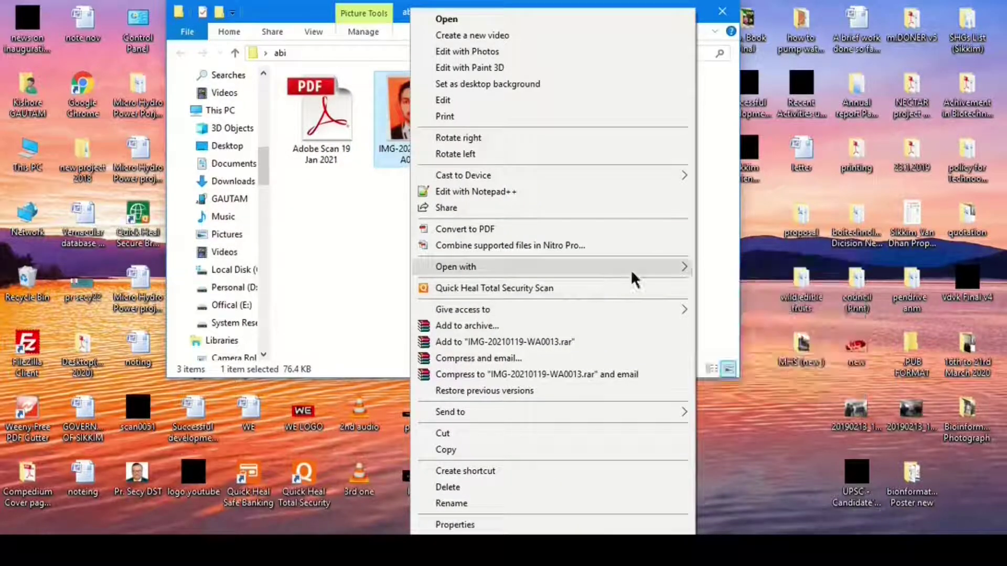
pyautogui.click(731, 307)
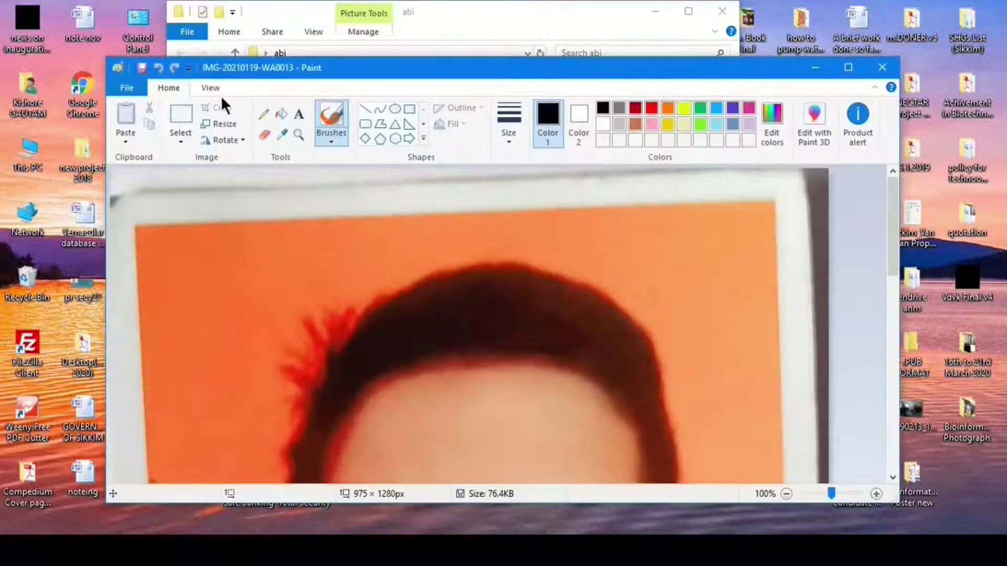
# - Zoom out and crop the photo to the area inside its white border (893 × 1157 px)
pyautogui.click(207, 88)
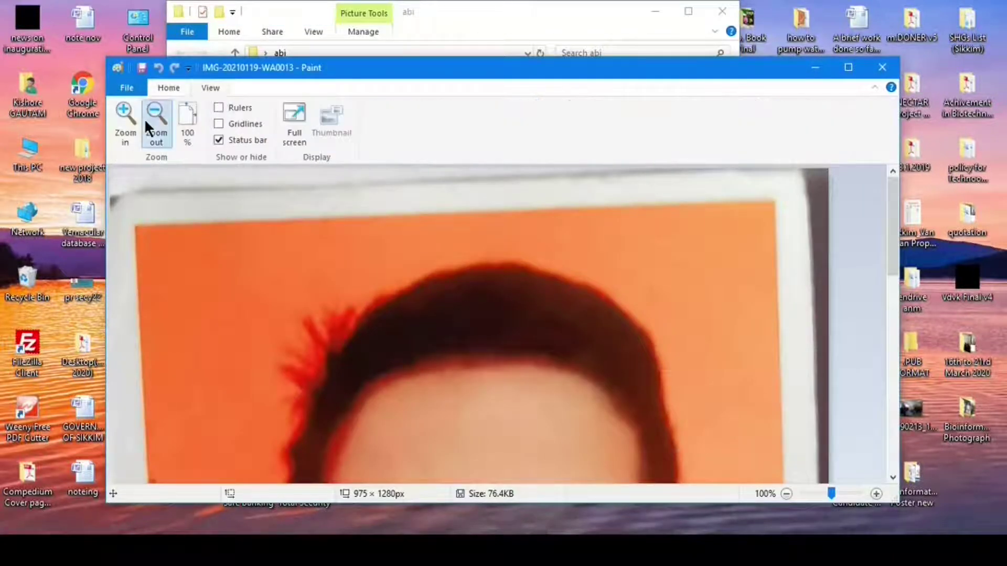
pyautogui.click(146, 118)
pyautogui.click(145, 119)
pyautogui.click(167, 88)
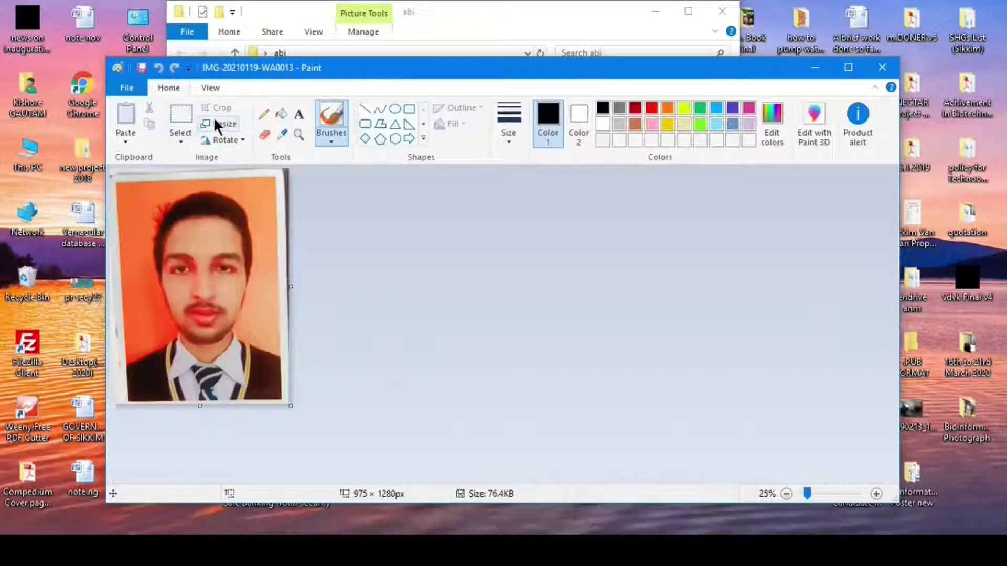
pyautogui.click(184, 114)
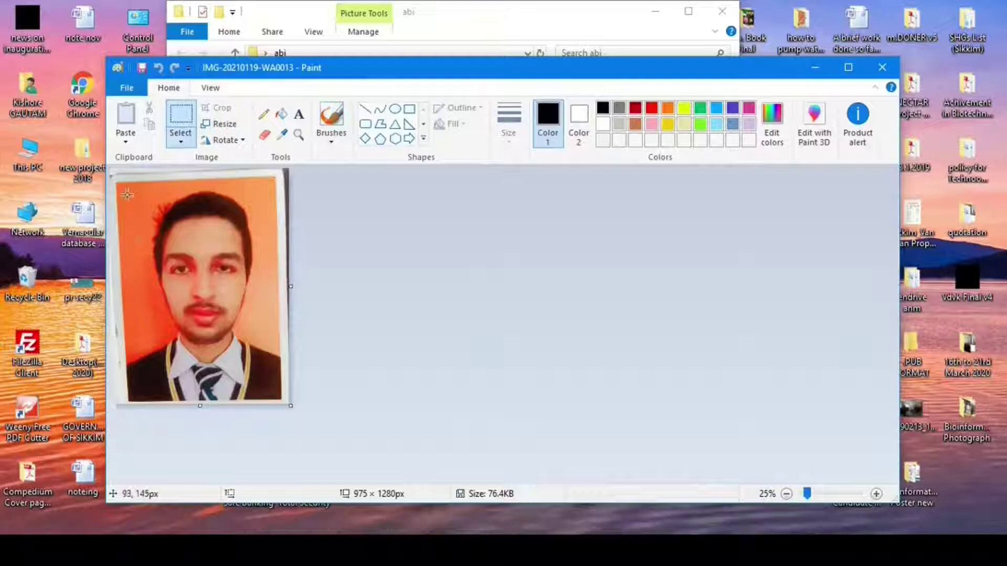
pyautogui.moveTo(120, 185); pyautogui.dragTo(286, 398)
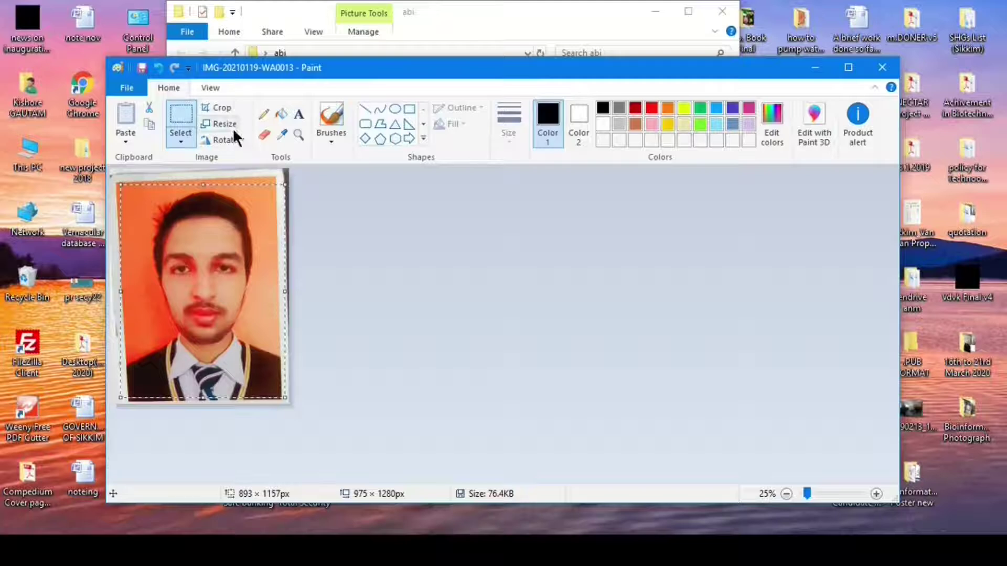
pyautogui.click(224, 107)
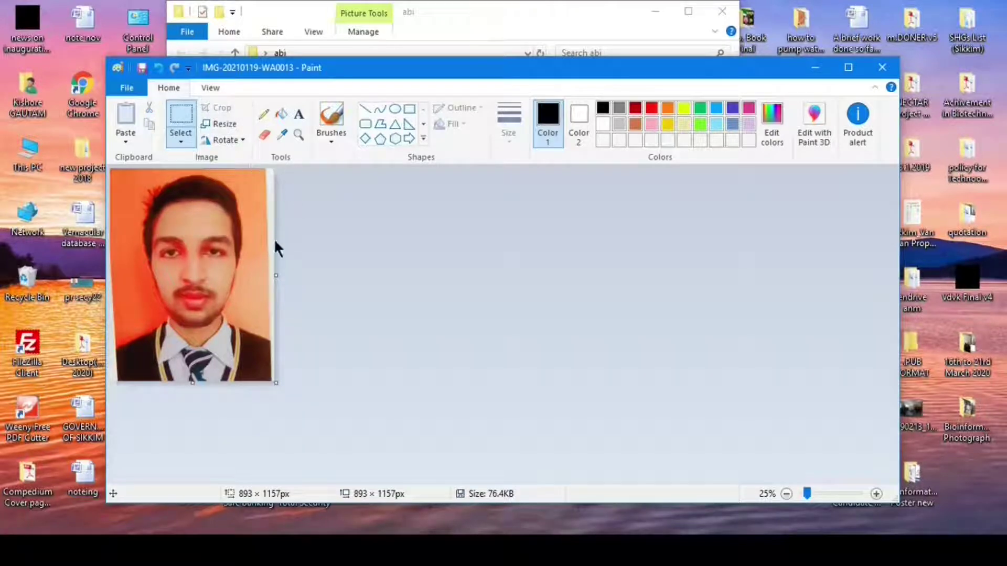
# - Resize the photo by pixels to 350 wide (453 high), keeping the aspect ratio
pyautogui.click(215, 124)
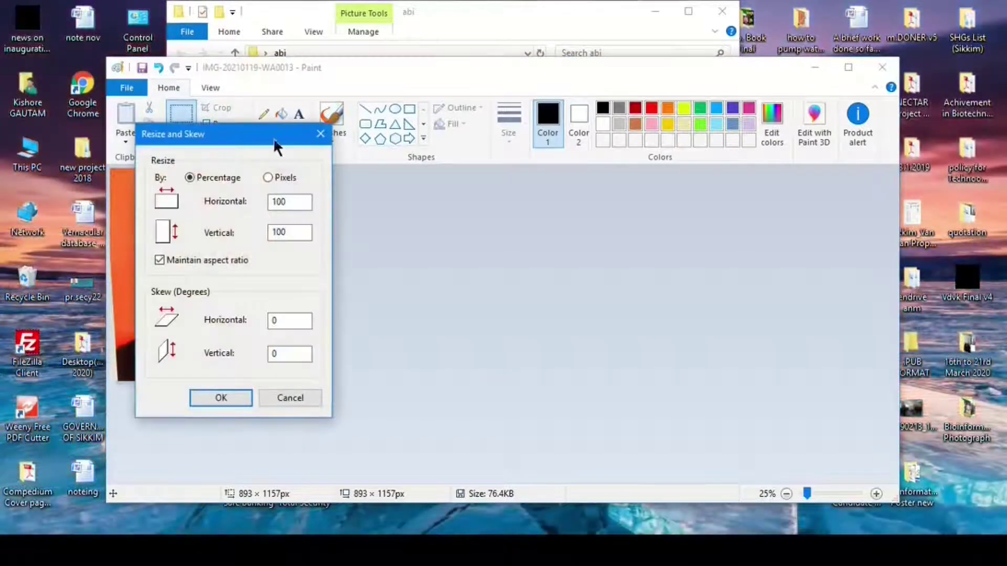
pyautogui.moveTo(307, 137); pyautogui.dragTo(462, 162)
pyautogui.click(481, 229)
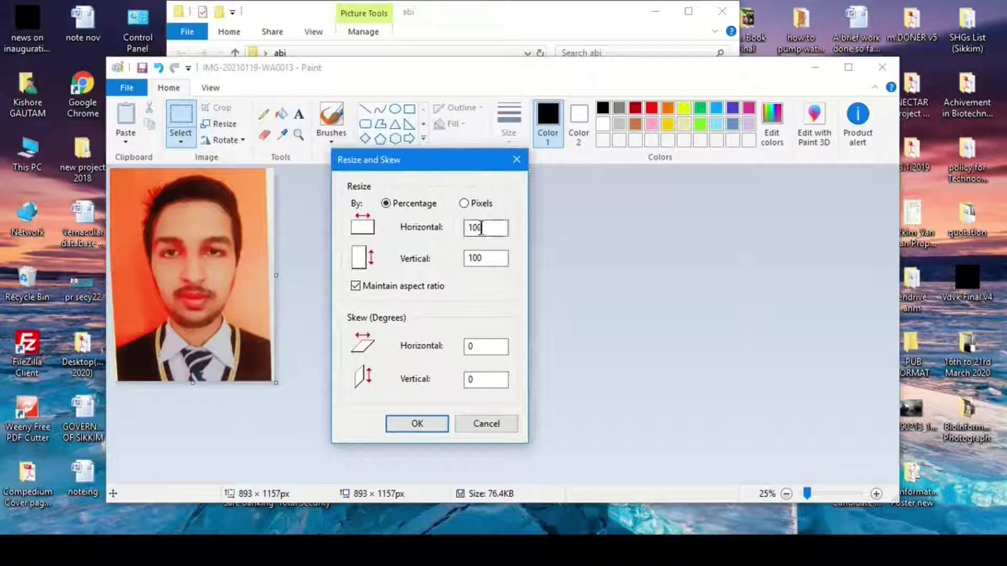
pyautogui.click(465, 203)
pyautogui.moveTo(489, 229); pyautogui.dragTo(447, 240)
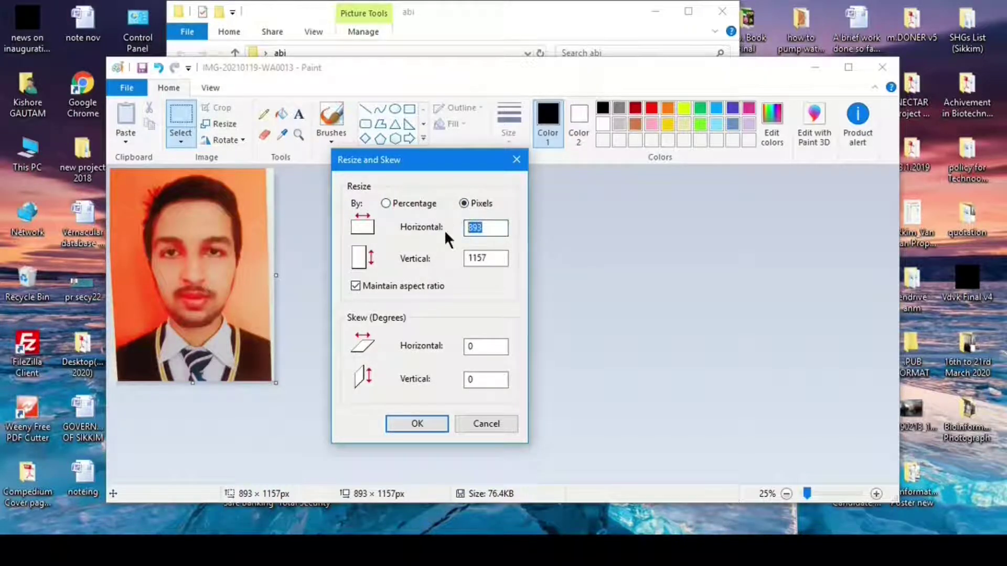
pyautogui.write('350')
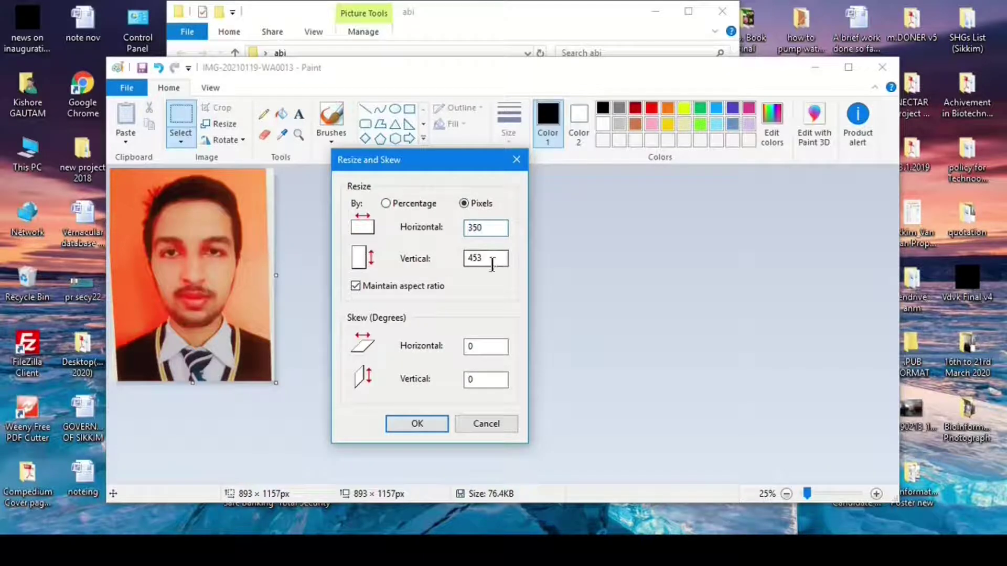
pyautogui.click(410, 422)
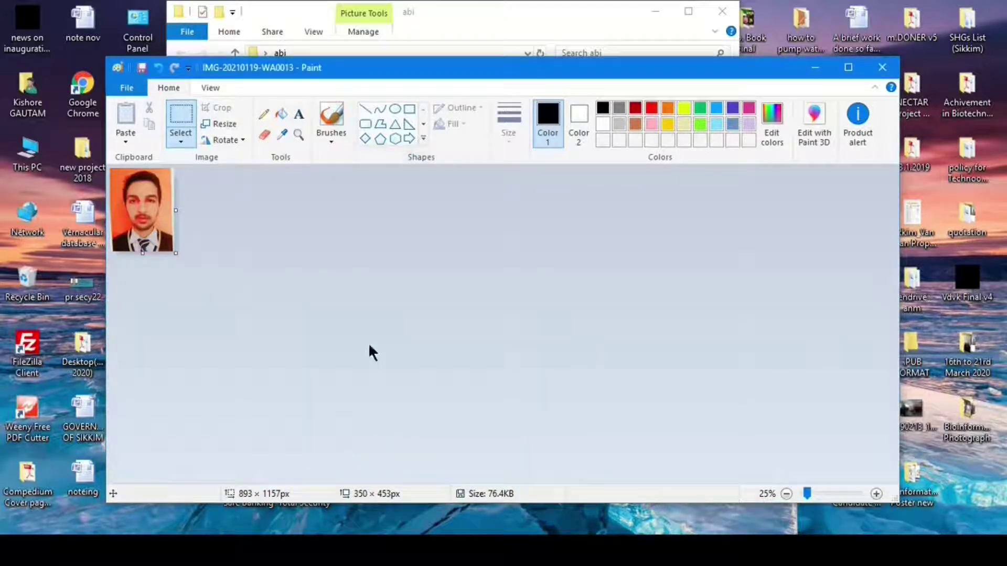
# - Save the photo as a JPEG picture named 'abi pic' on the Desktop
pyautogui.click(128, 88)
pyautogui.moveTo(157, 209)
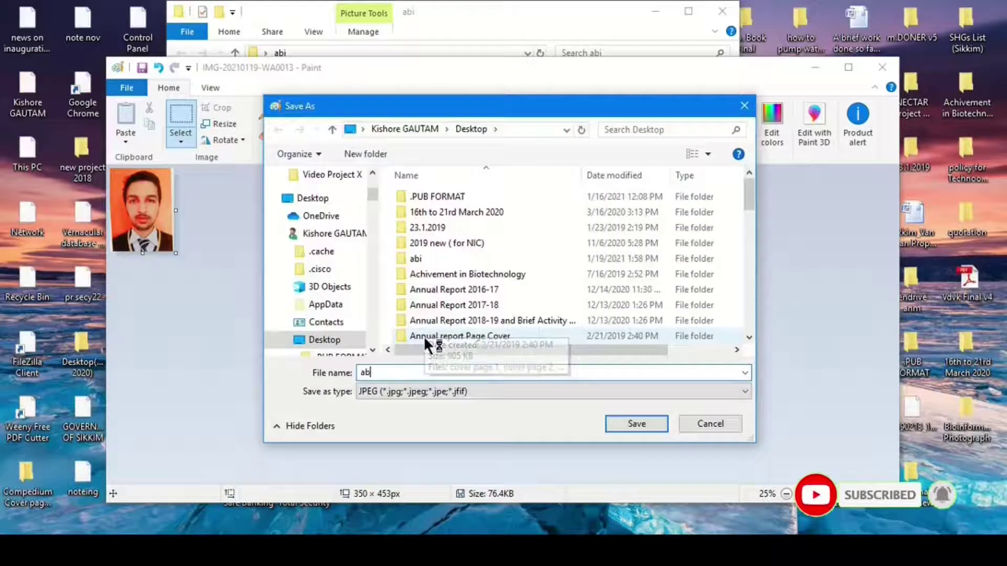
pyautogui.write('i pic')
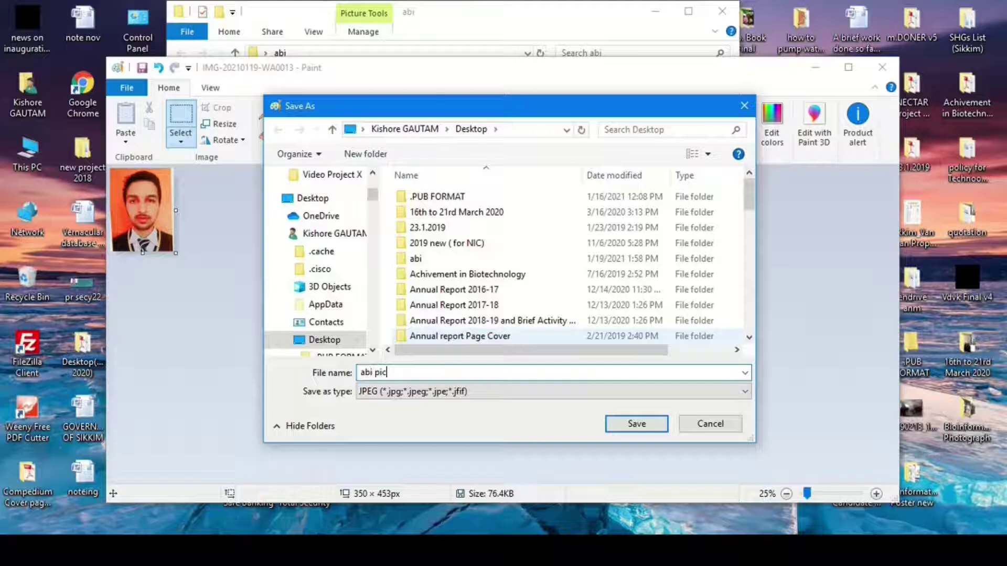
pyautogui.click(637, 426)
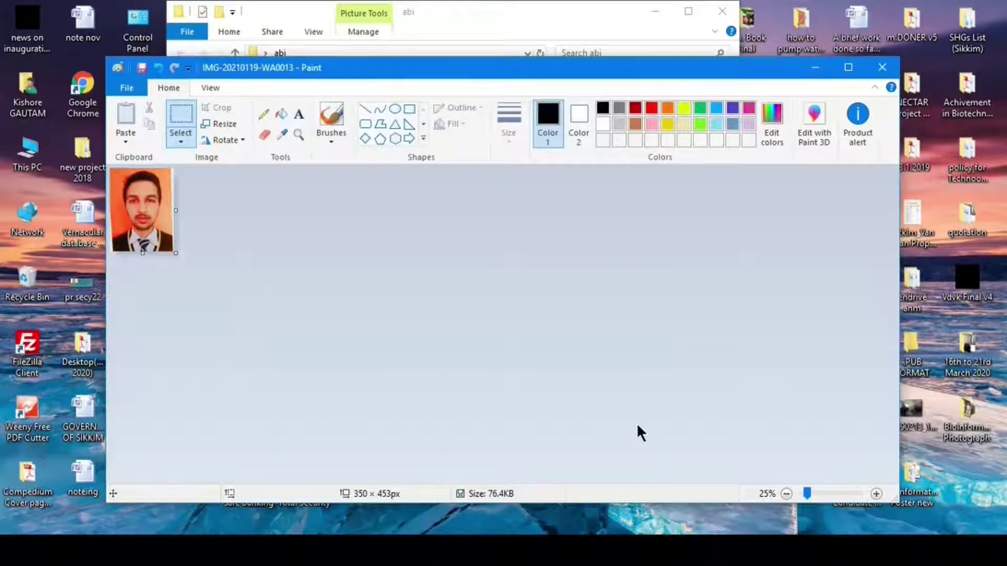
# - Close the photo and open IMG-20210119-WA0014 from the abi folder with Paint
pyautogui.hotkey('alt', 'F4')
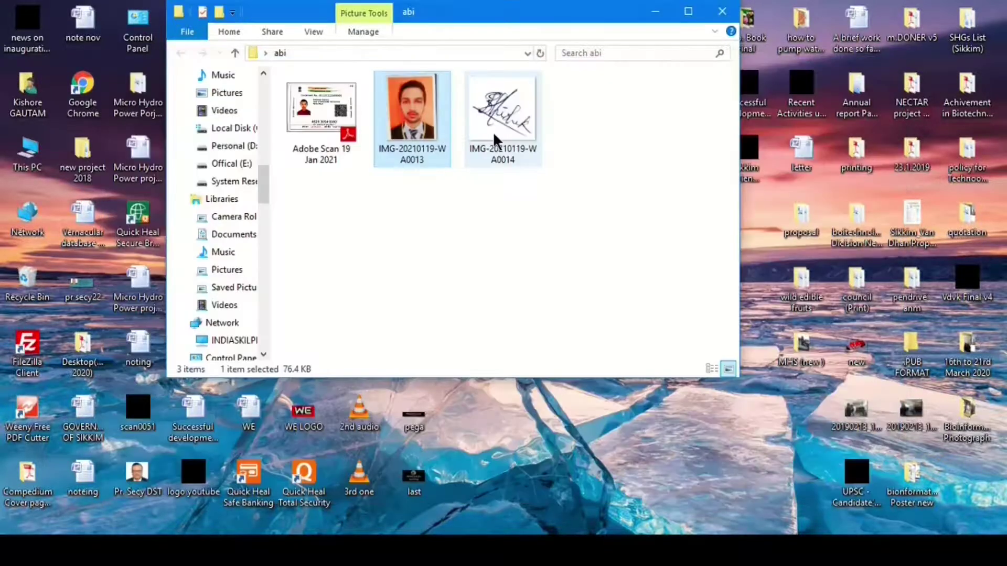
pyautogui.rightClick(496, 139)
pyautogui.moveTo(562, 413)
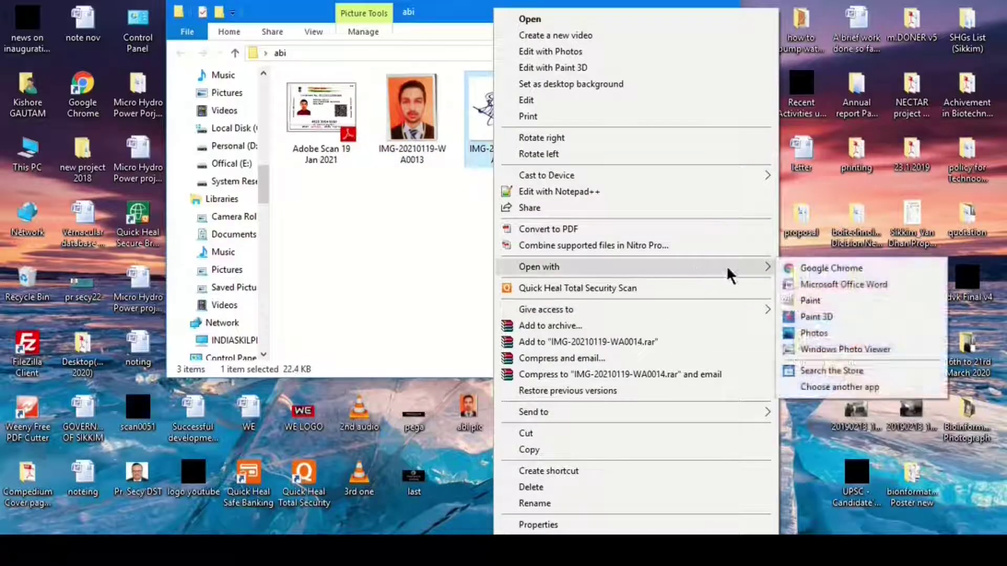
pyautogui.moveTo(755, 266)
pyautogui.click(818, 304)
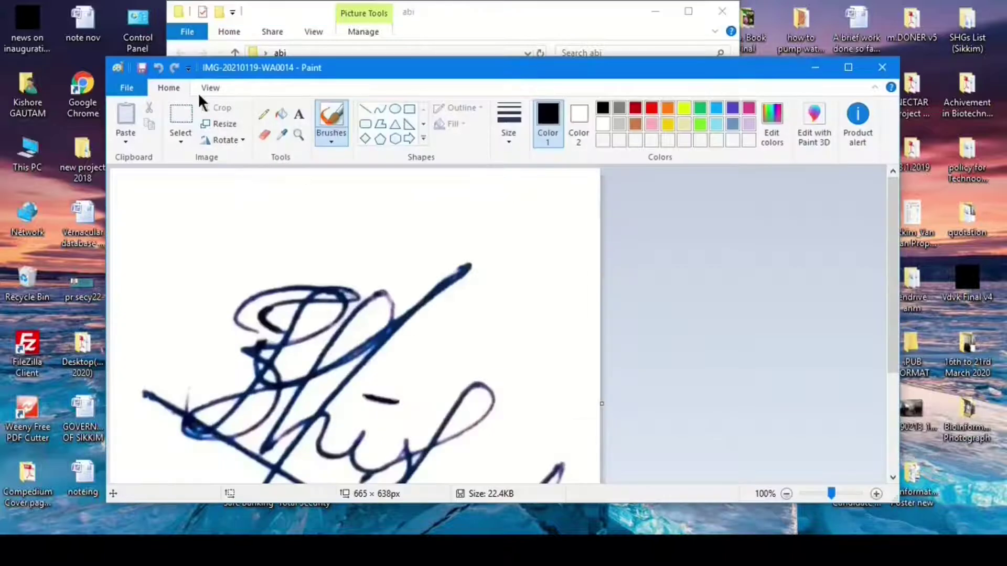
# - Resize the signature by pixels to 350 wide (350 × 335), keeping aspect ratio
pyautogui.click(205, 92)
pyautogui.click(166, 139)
pyautogui.click(166, 139)
pyautogui.click(168, 87)
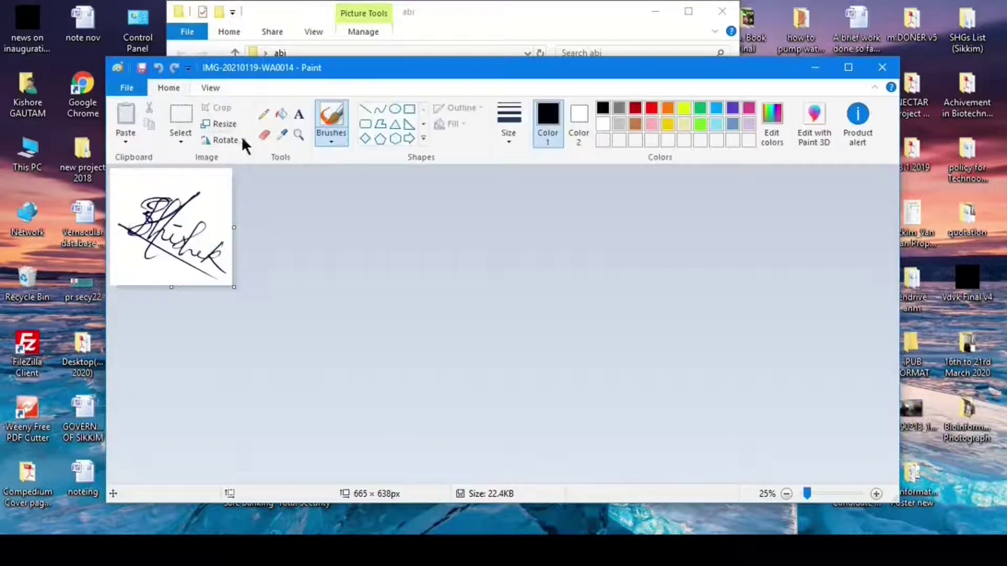
pyautogui.click(228, 126)
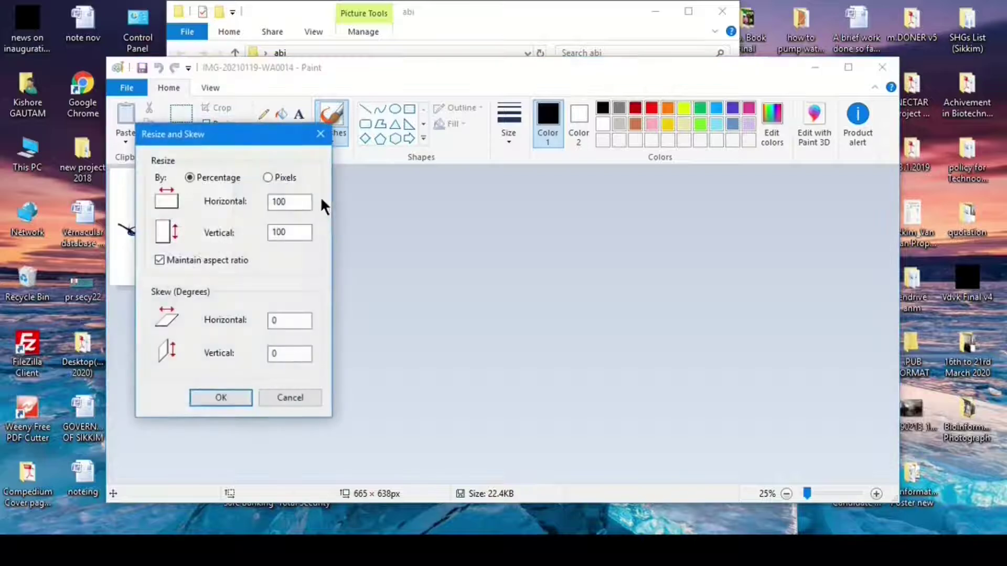
pyautogui.moveTo(259, 135); pyautogui.dragTo(516, 179)
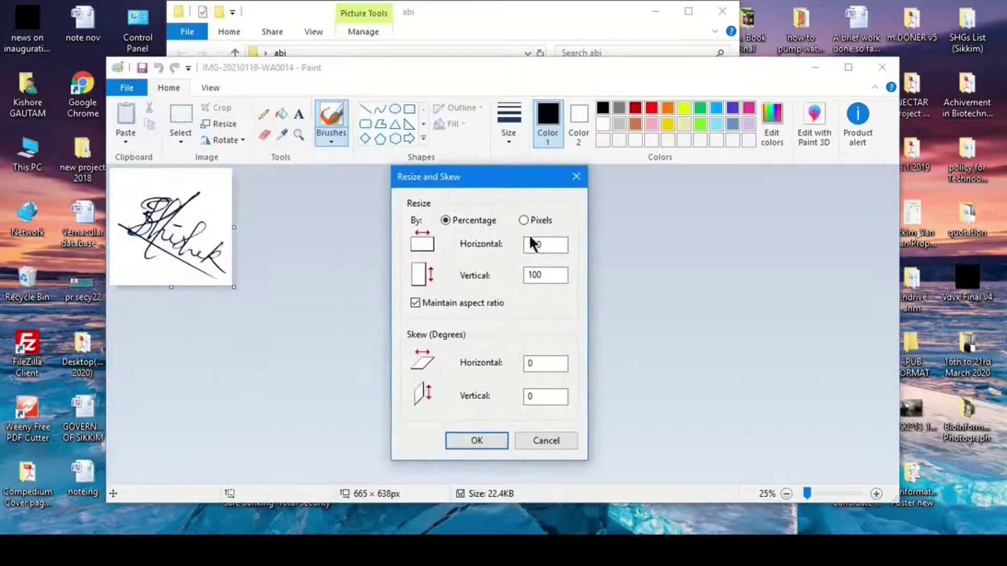
pyautogui.doubleClick(536, 244)
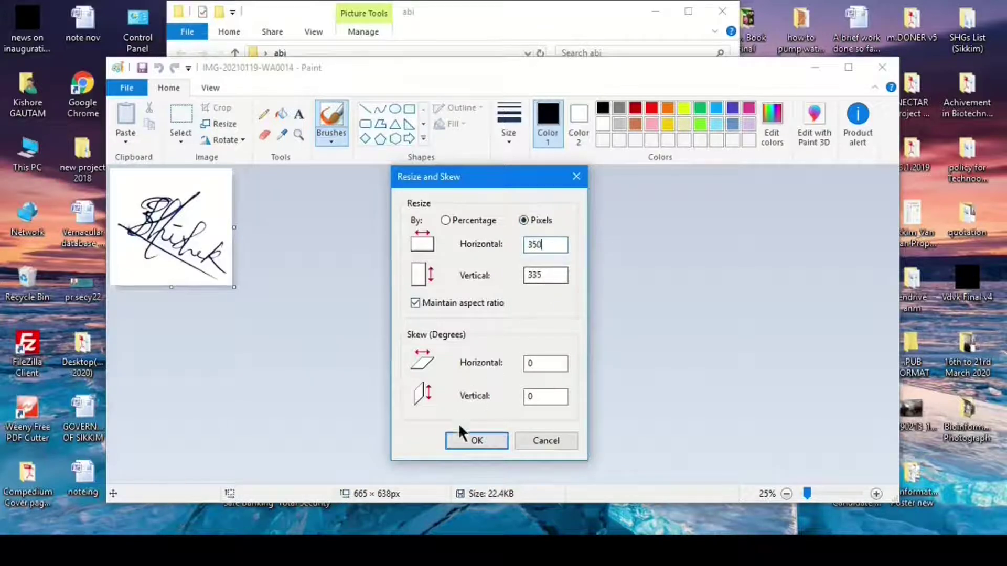
pyautogui.click(467, 440)
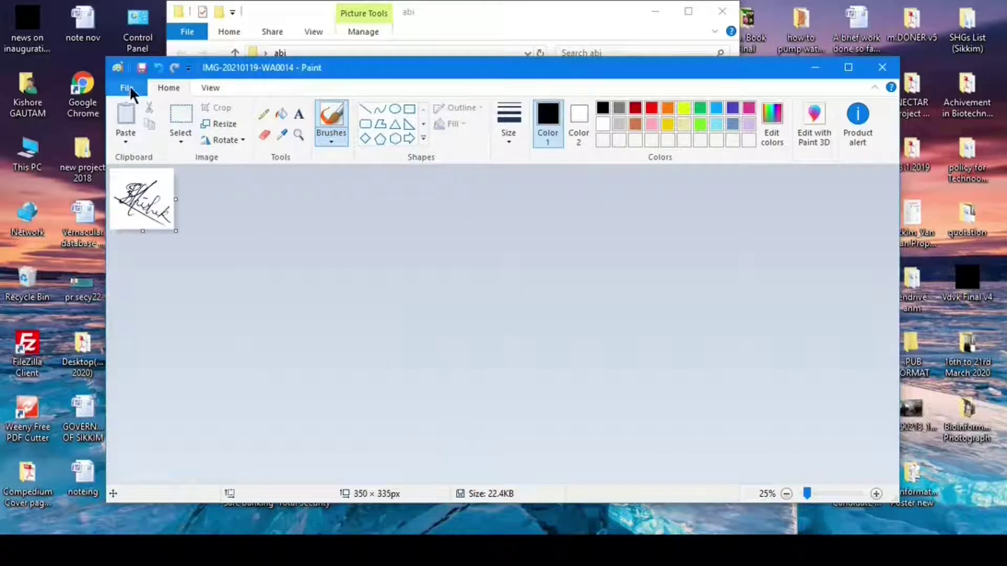
# - Save the resized signature as JPEG 'abi sign' on the Desktop and close Paint
pyautogui.click(128, 87)
pyautogui.moveTo(156, 208)
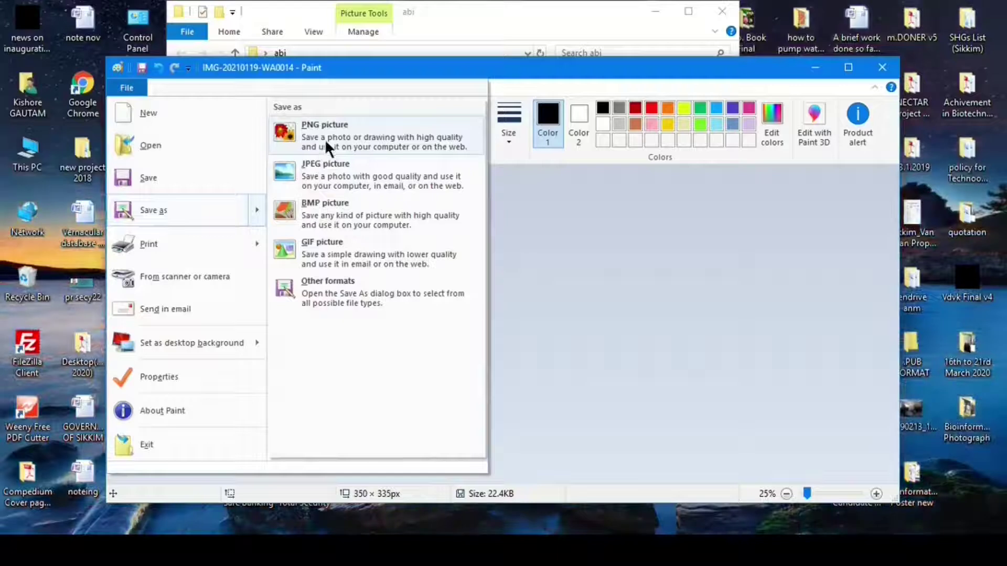
pyautogui.click(324, 179)
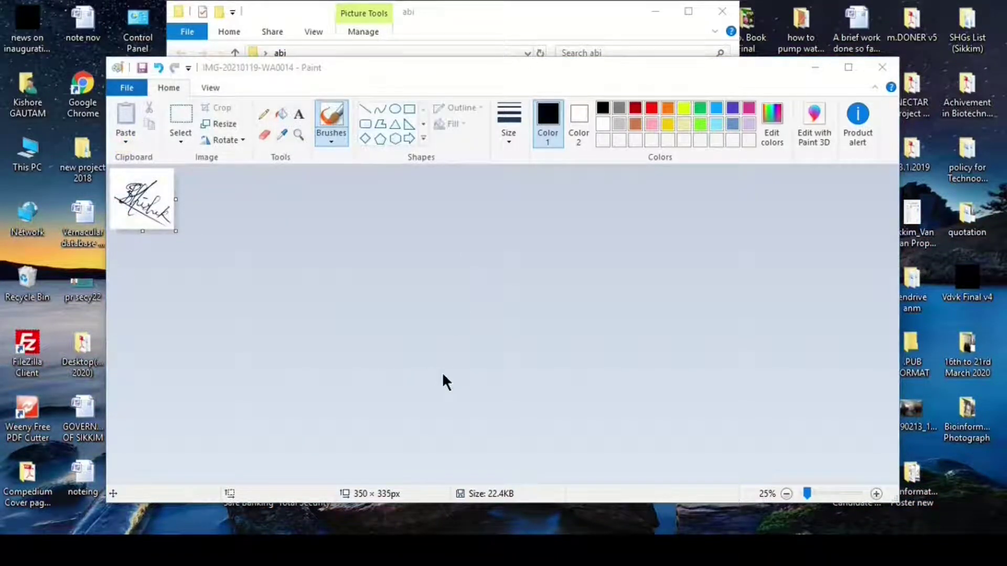
pyautogui.write('abi sign')
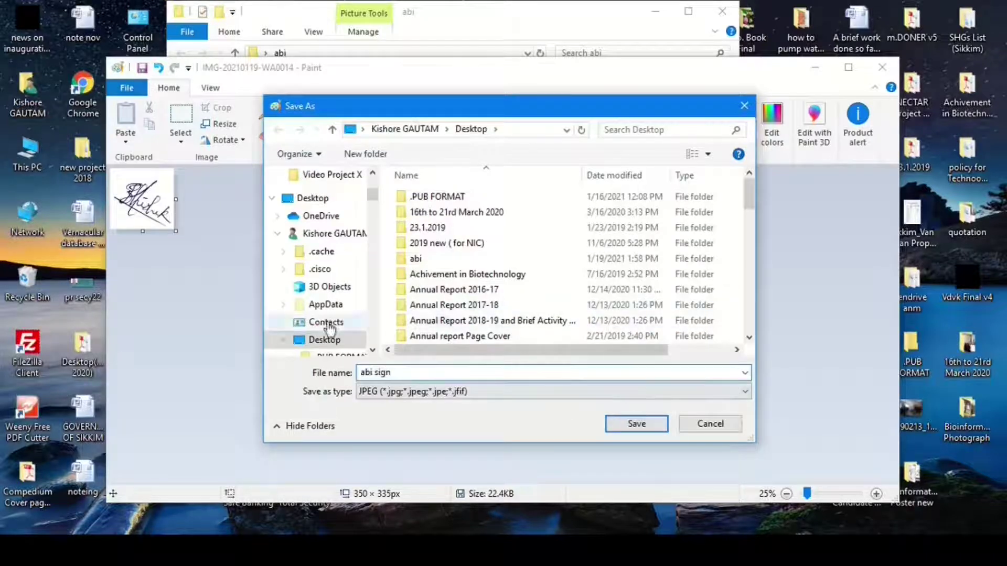
pyautogui.click(628, 422)
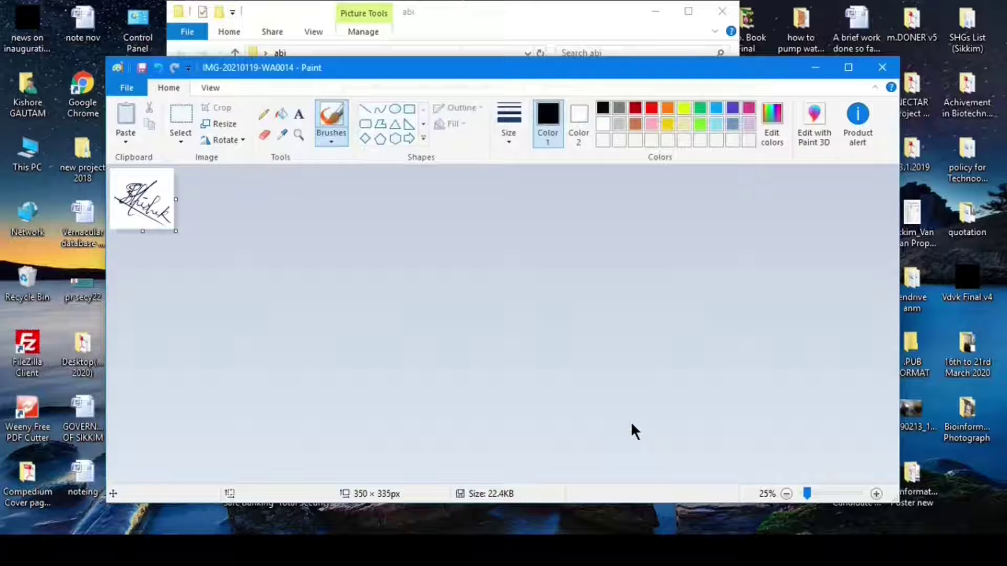
pyautogui.hotkey('alt', 'F4')
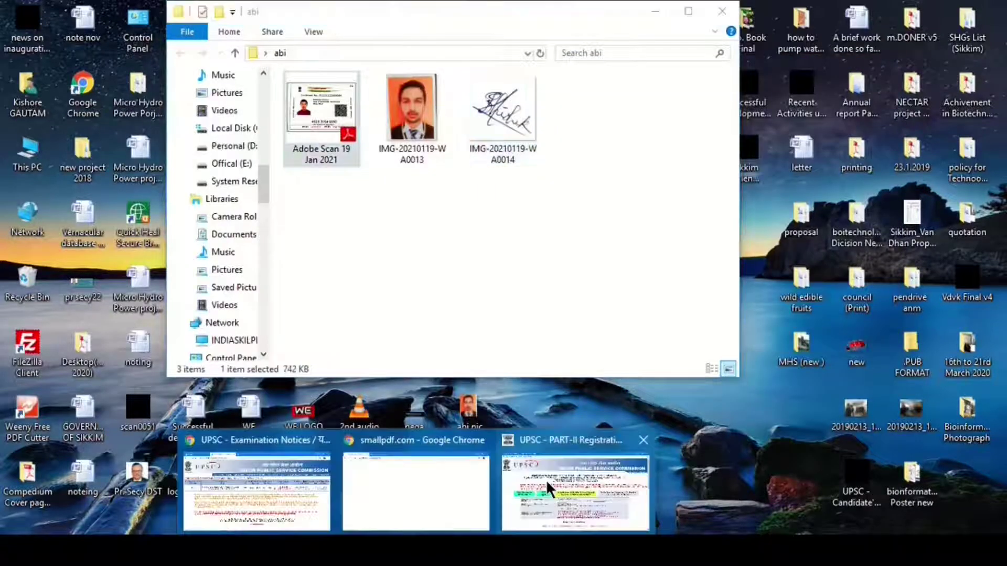
# - Read the ID document upload rules: a PDF between 20 KB and 300 KB
pyautogui.click(575, 495)
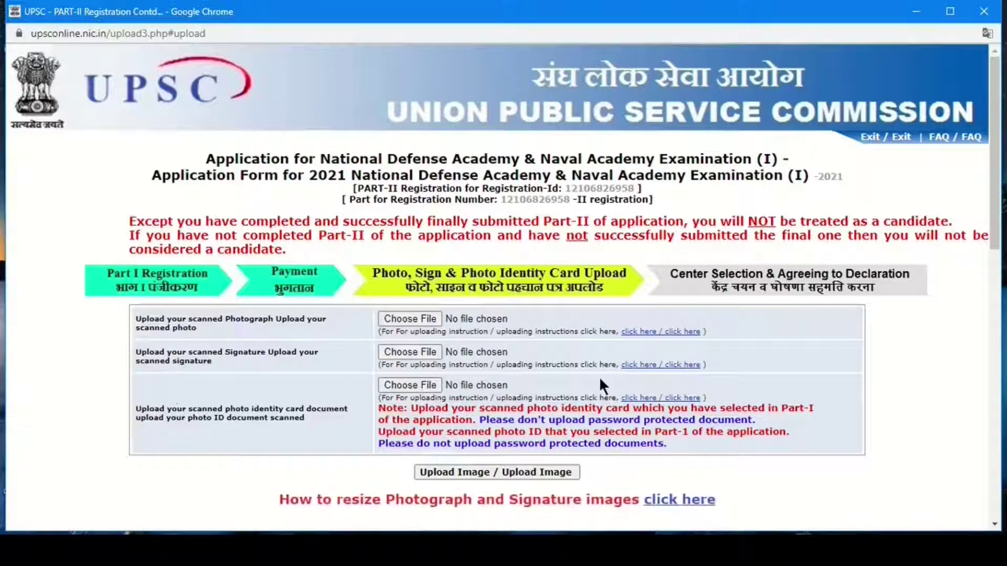
pyautogui.click(640, 397)
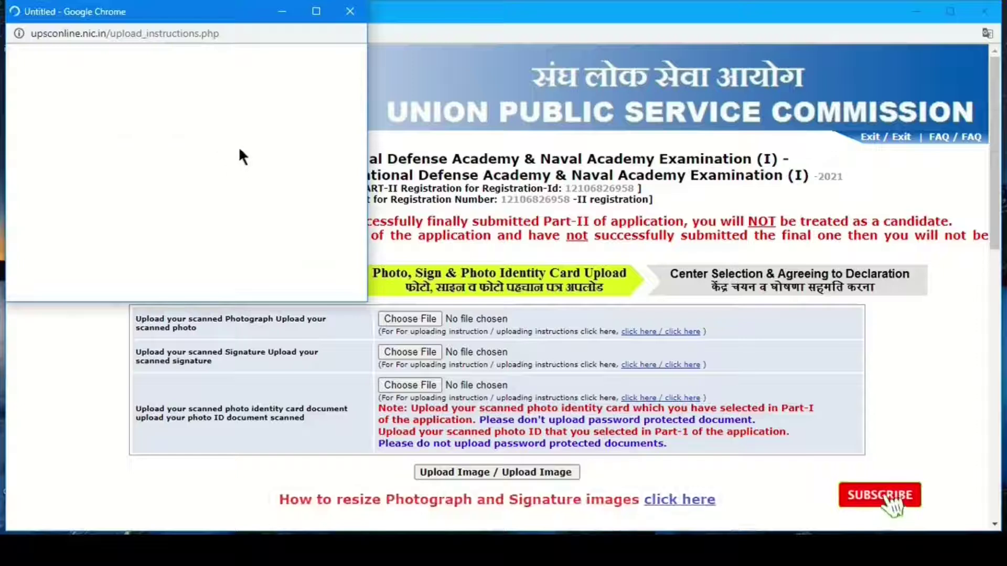
pyautogui.click(353, 33)
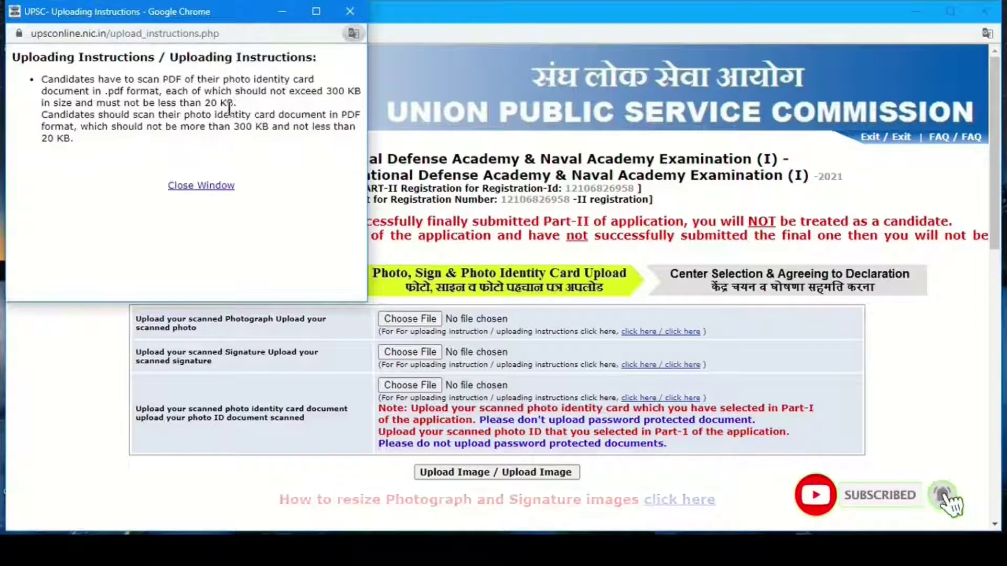
pyautogui.moveTo(326, 90); pyautogui.dragTo(360, 91)
pyautogui.click(205, 103)
pyautogui.moveTo(204, 102); pyautogui.dragTo(233, 103)
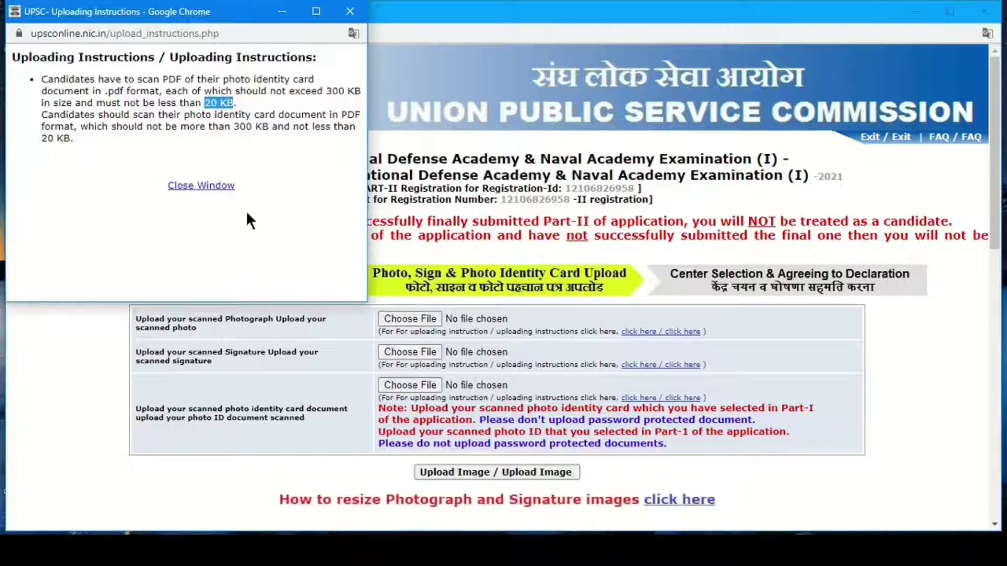
pyautogui.click(350, 10)
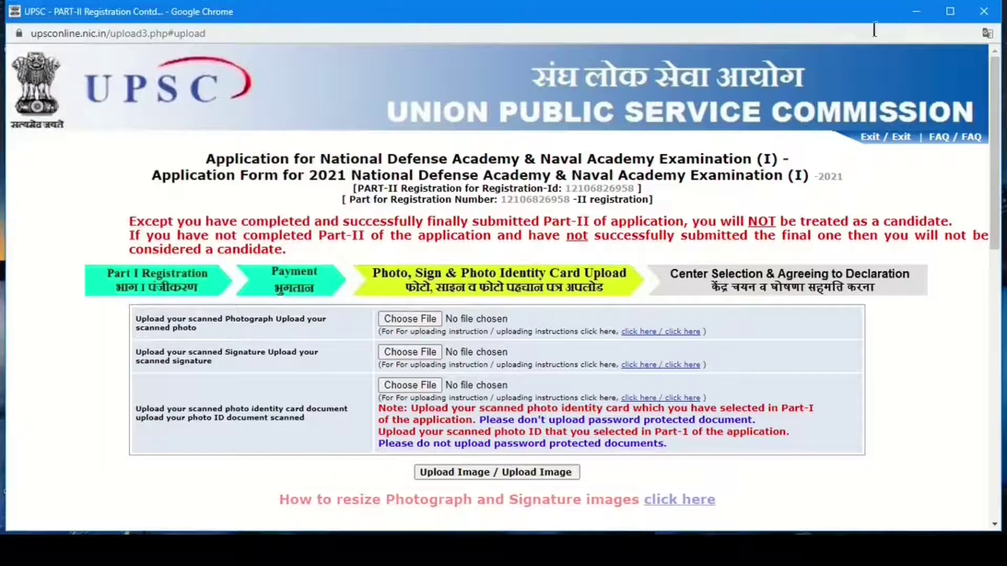
# - Check the Adobe Scan 19 Jan 2021 PDF's properties, finding its size is 742 KB
pyautogui.click(915, 11)
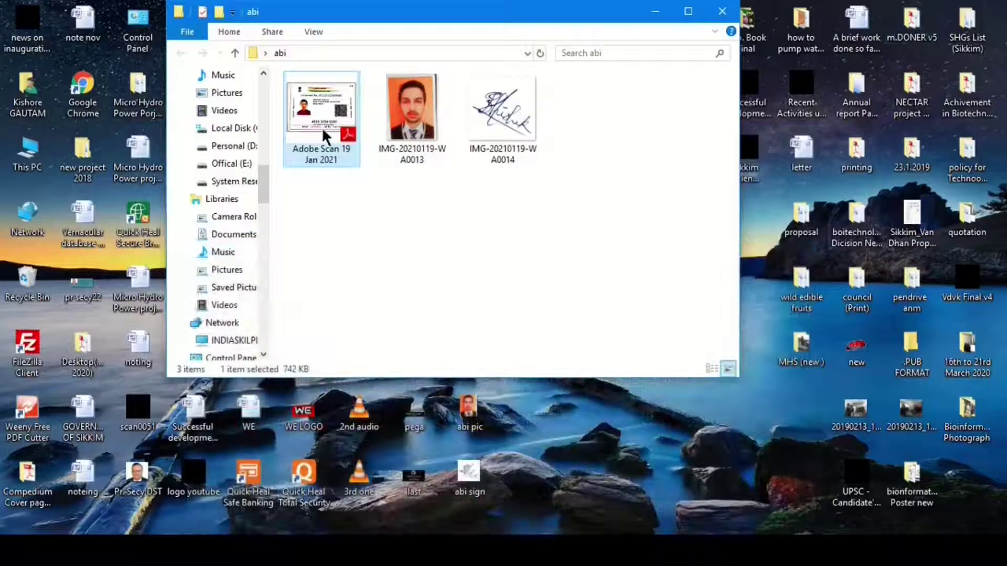
pyautogui.rightClick(325, 135)
pyautogui.click(360, 526)
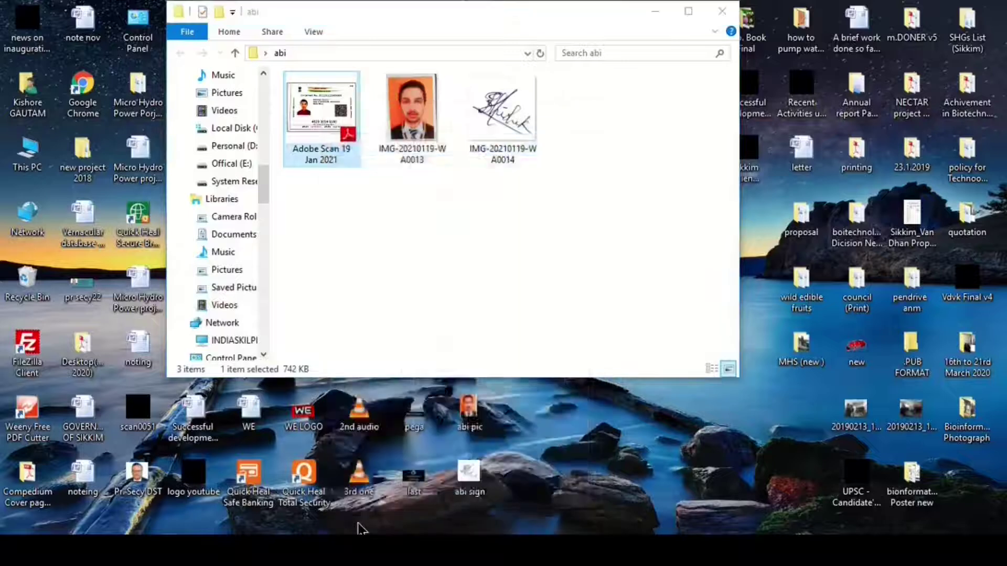
pyautogui.moveTo(401, 308); pyautogui.dragTo(424, 325)
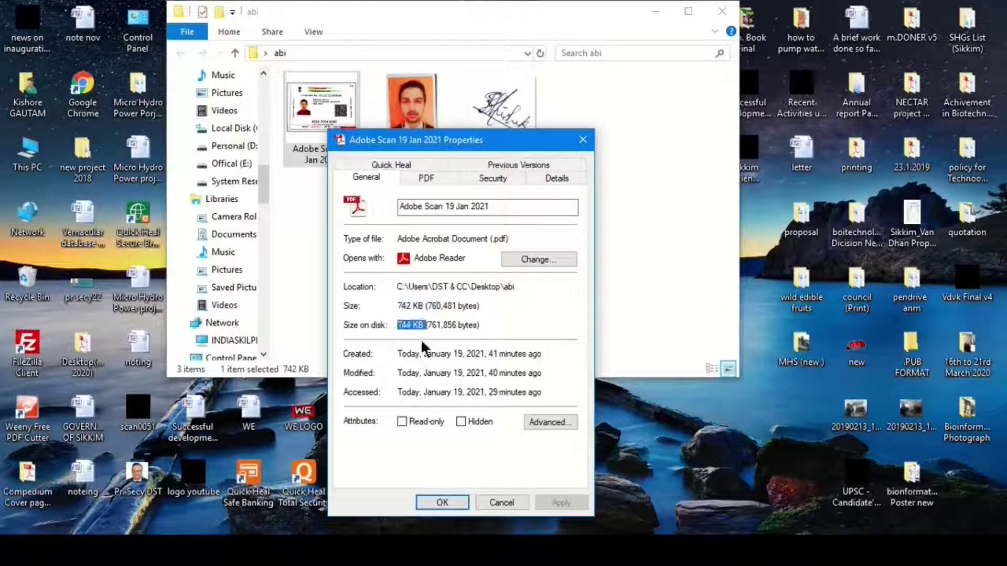
pyautogui.click(583, 140)
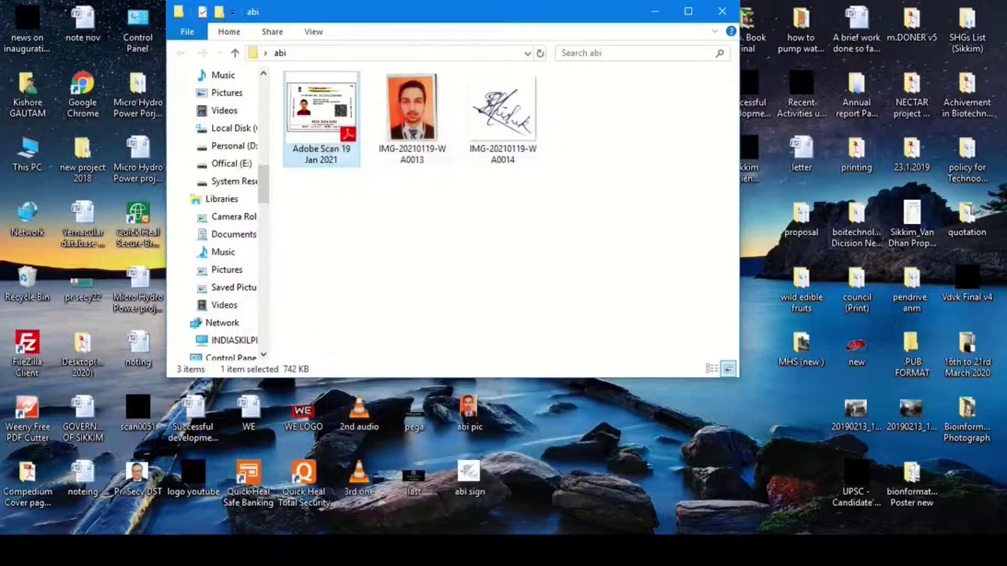
# - Search 'pdf compressor' and open Smallpdf's Compress PDF page (smallpdf.com/compress-pdf)
pyautogui.moveTo(416, 550)
pyautogui.click(361, 493)
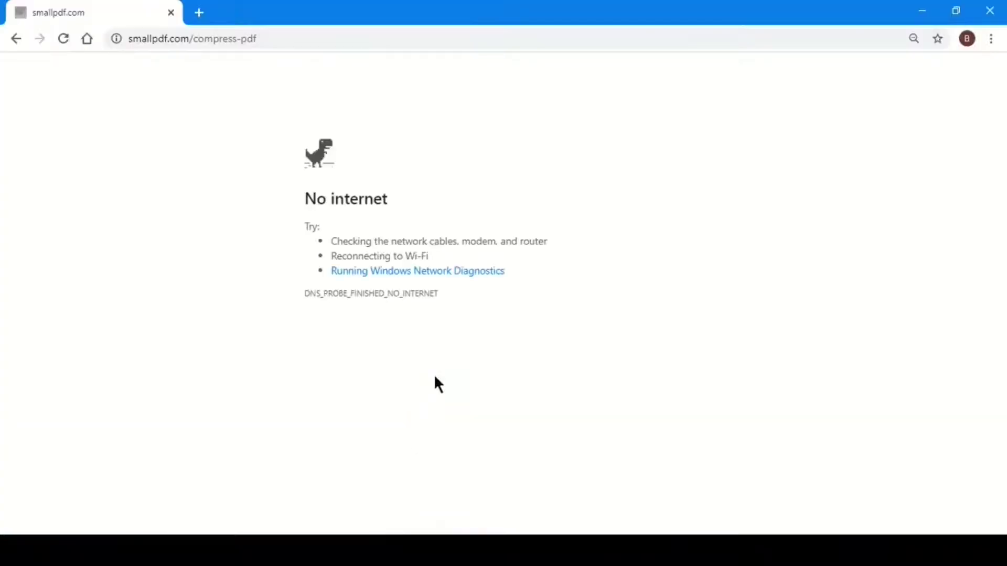
pyautogui.click(209, 35)
pyautogui.write('p')
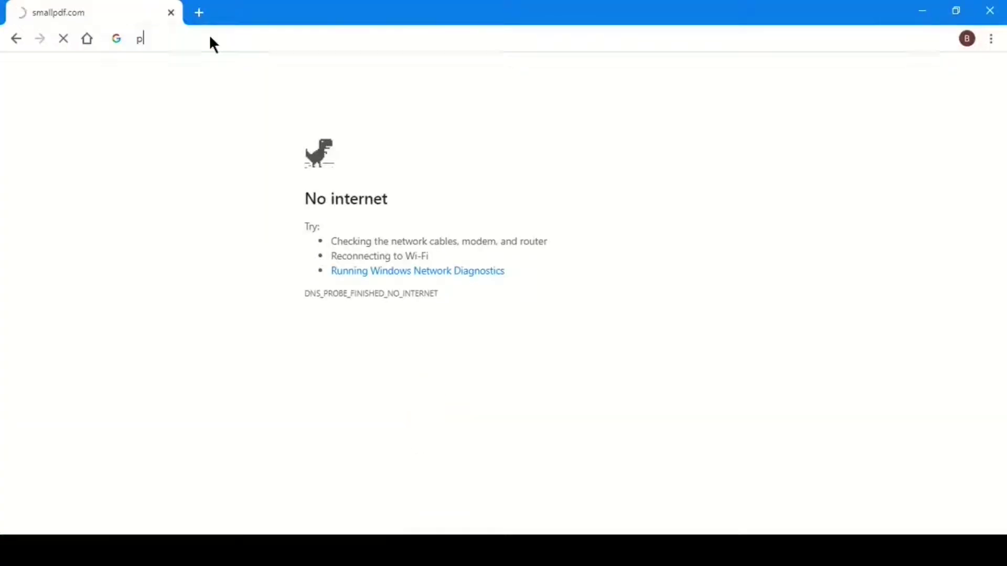
pyautogui.write('df')
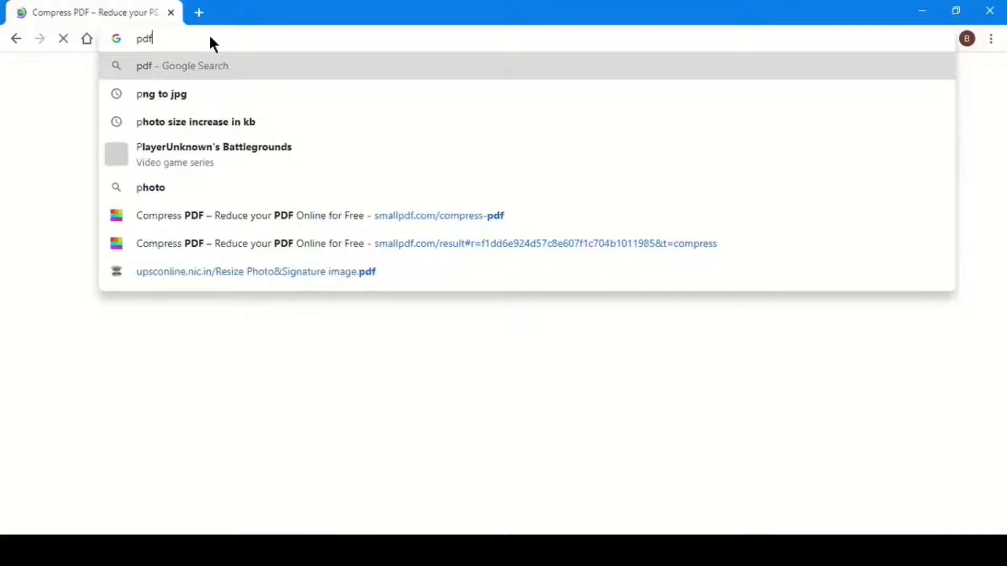
pyautogui.write('com')
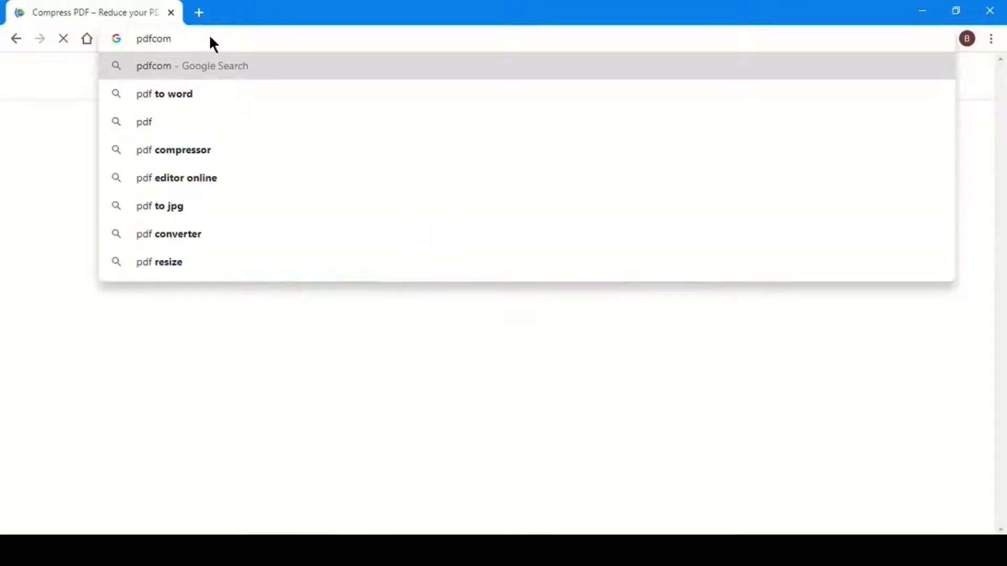
pyautogui.click(197, 149)
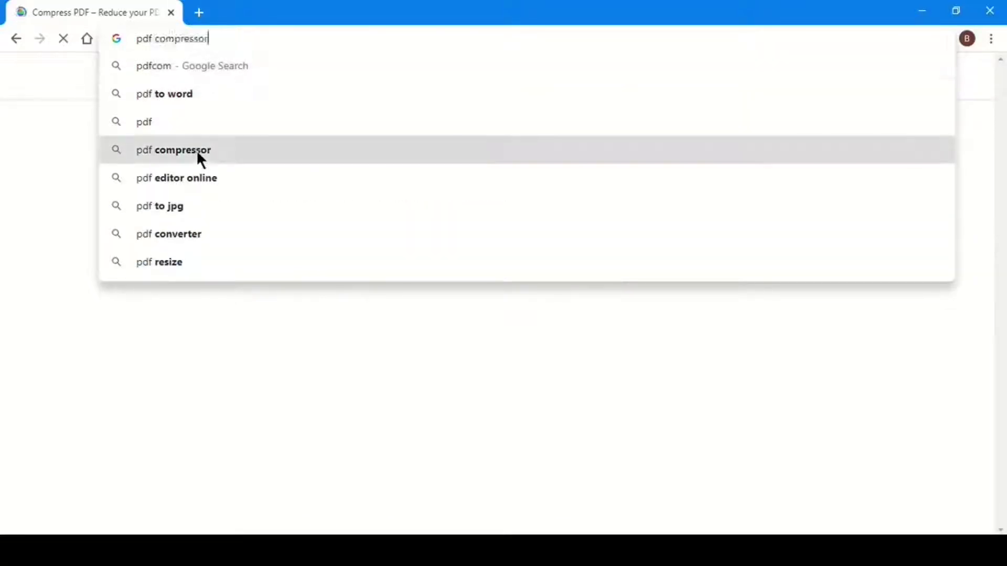
pyautogui.click(197, 202)
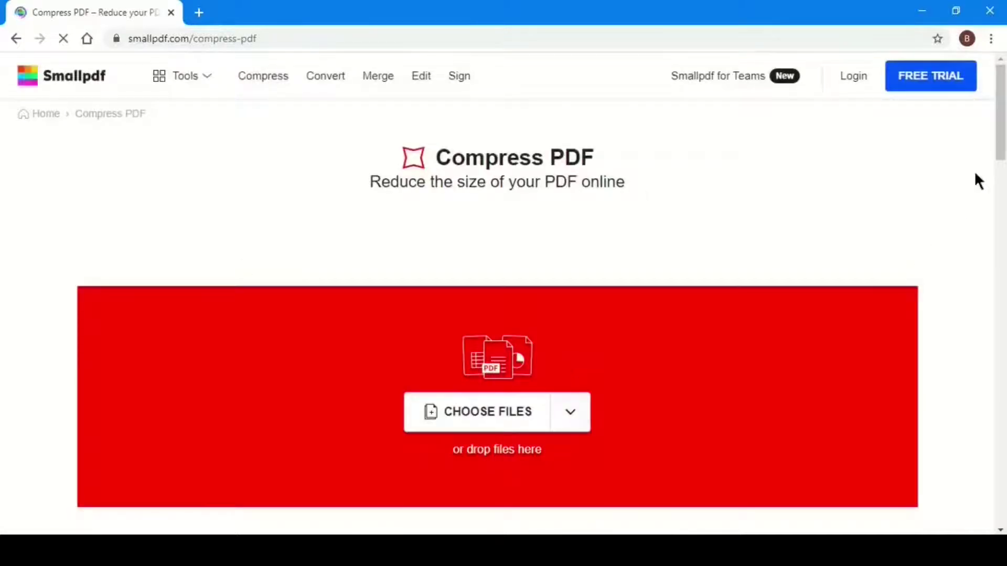
pyautogui.moveTo(1002, 155); pyautogui.dragTo(1001, 181)
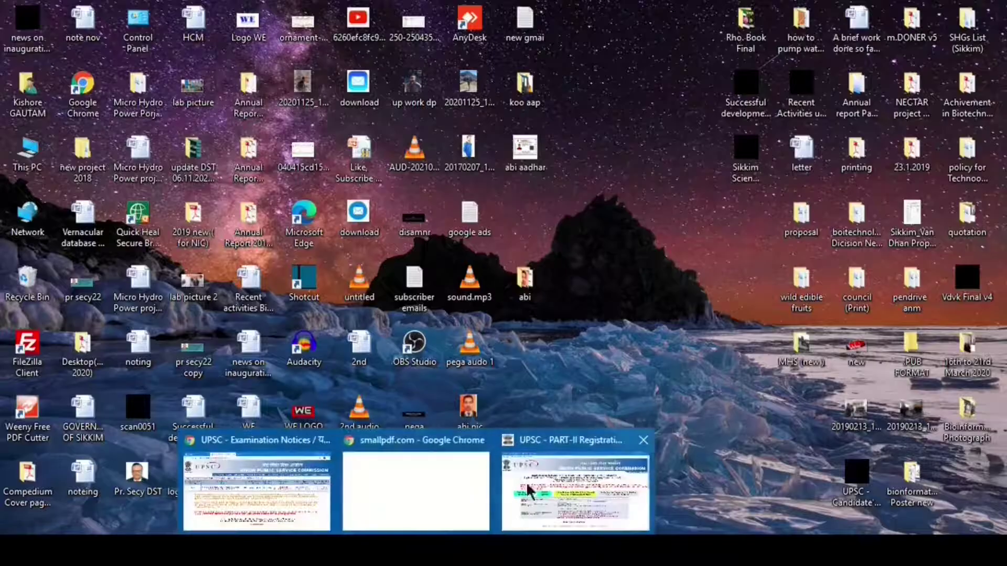
# - Attach abi pic.jpg as the photograph and abi sign.jpg as the signature
pyautogui.click(574, 488)
pyautogui.click(407, 320)
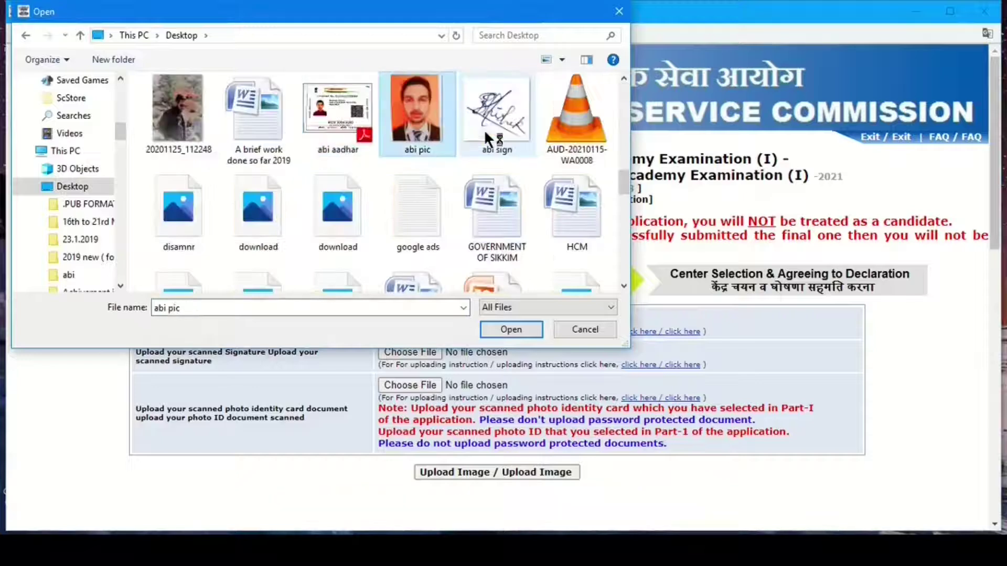
pyautogui.click(511, 329)
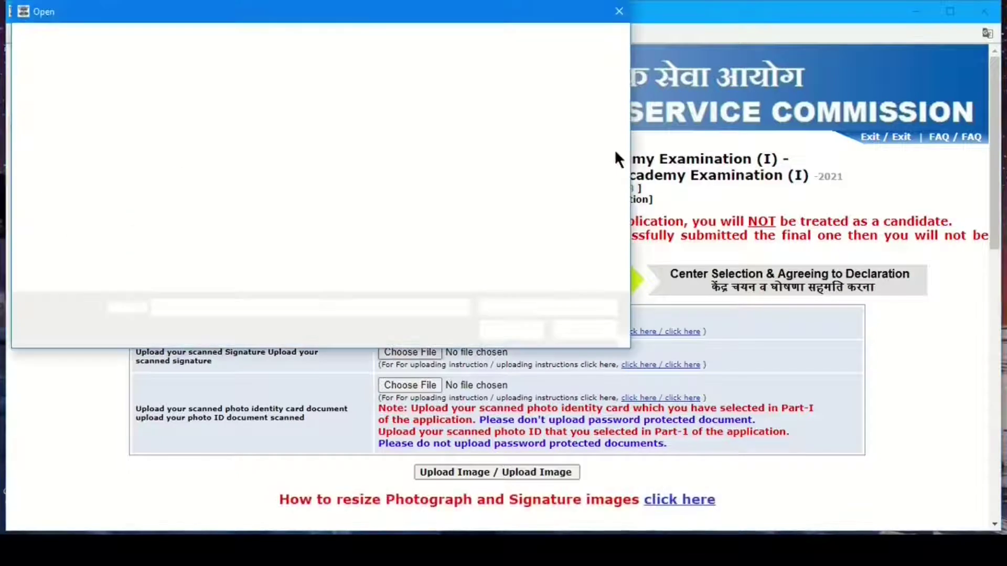
pyautogui.click(497, 157)
pyautogui.click(511, 328)
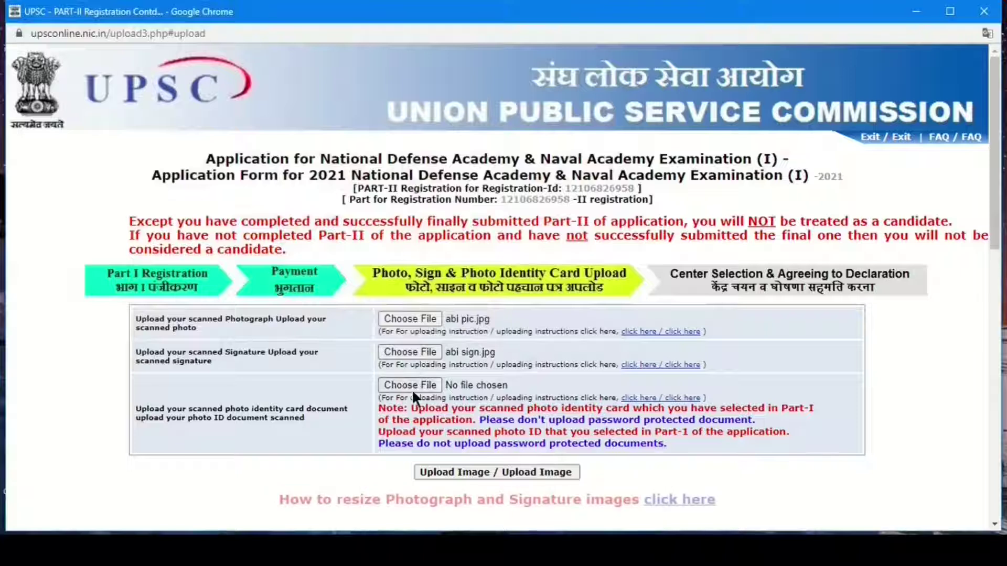
# - Choose the abi aadhar file as the photo identity card document
pyautogui.click(410, 385)
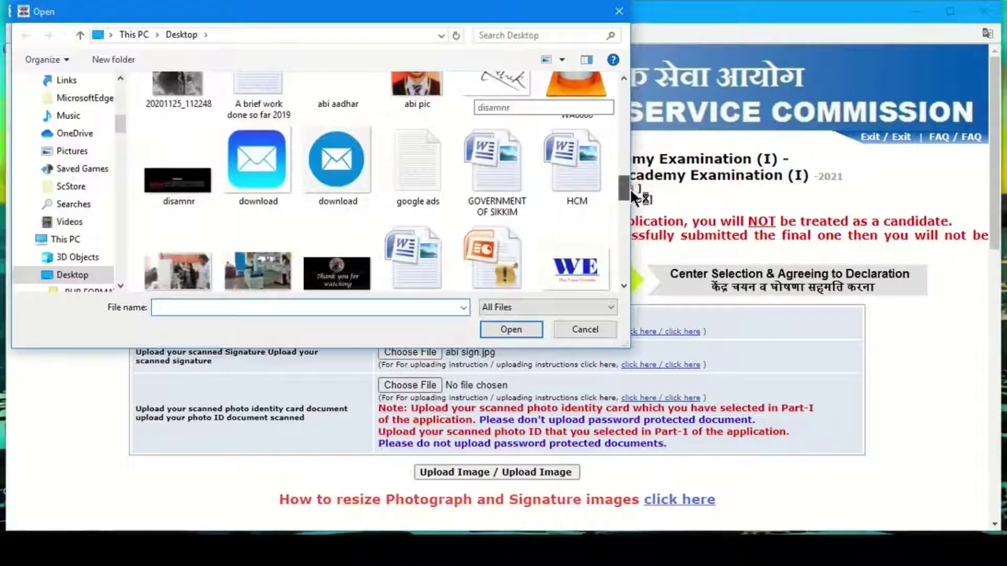
pyautogui.moveTo(630, 188); pyautogui.dragTo(628, 268)
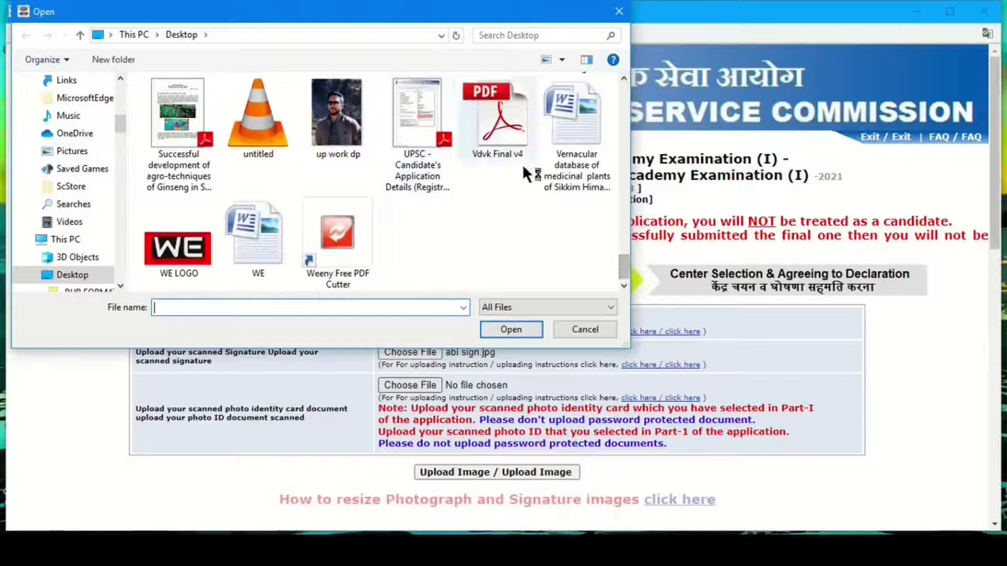
pyautogui.scroll(10, 619, 225)
pyautogui.write('letter')
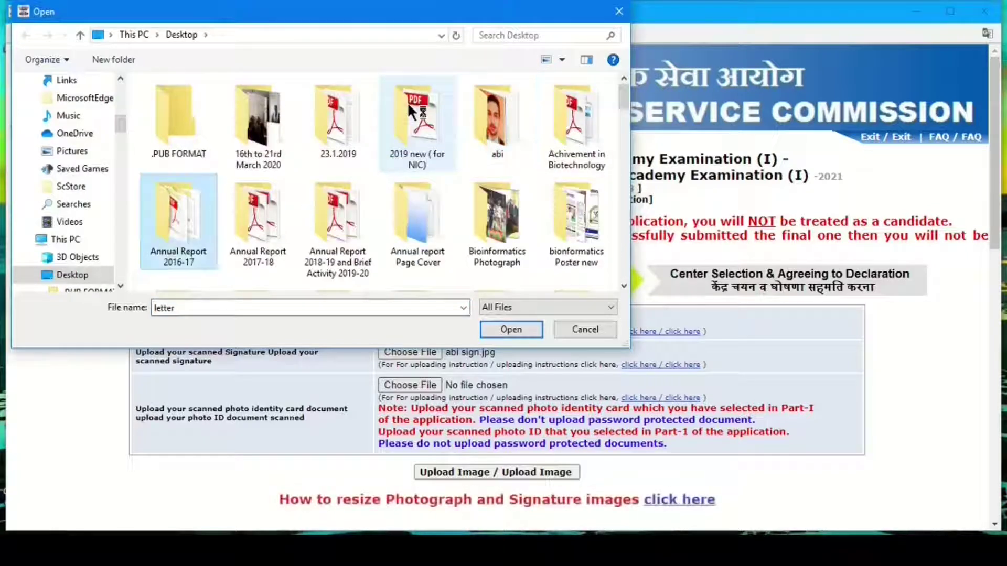
pyautogui.press('a')
pyautogui.press('a')
pyautogui.press('a')
pyautogui.press('a')
pyautogui.press('a')
pyautogui.click(508, 334)
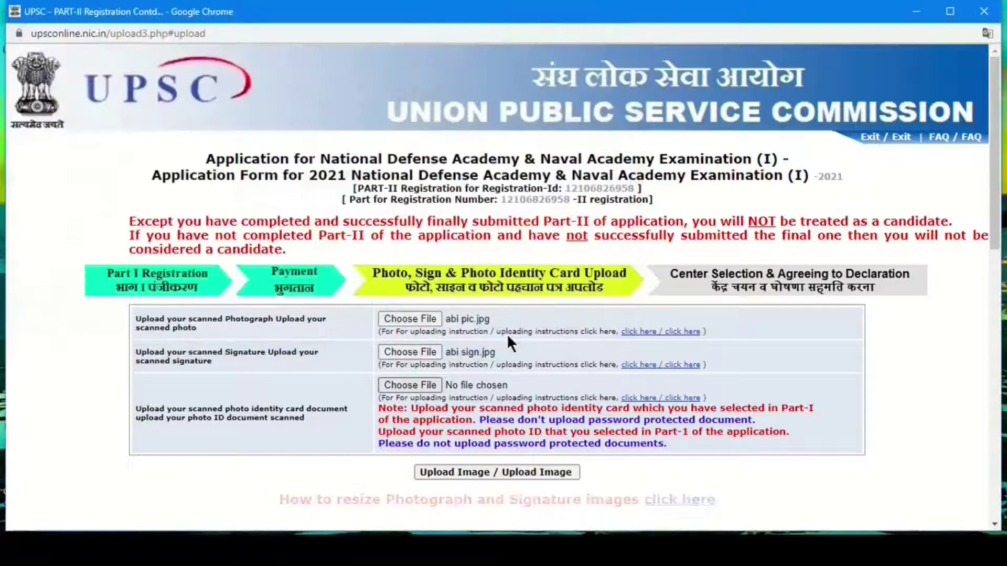
# - Upload the files, note the error requiring a signature at least 350 pixels tall
pyautogui.click(453, 475)
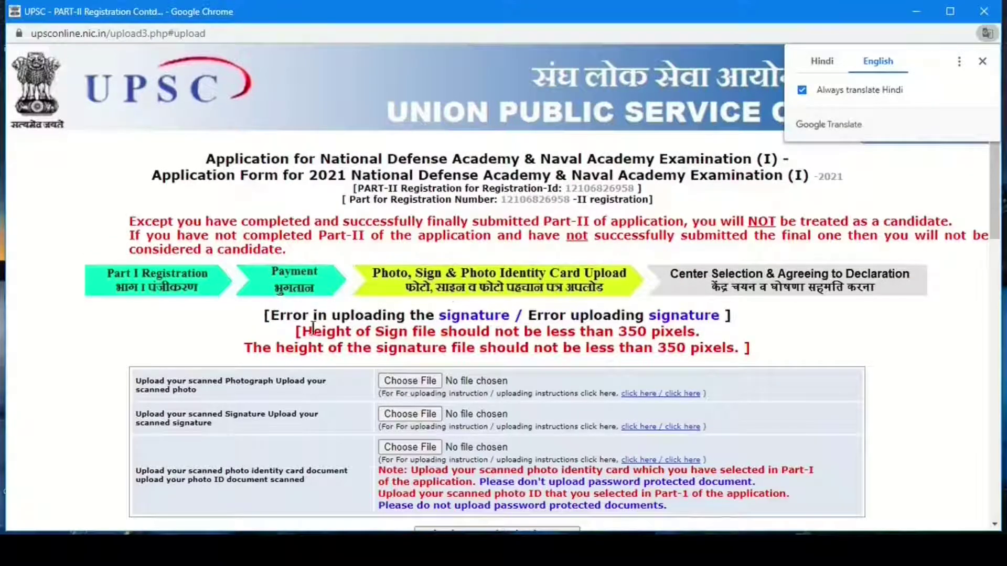
pyautogui.moveTo(297, 332); pyautogui.dragTo(711, 339)
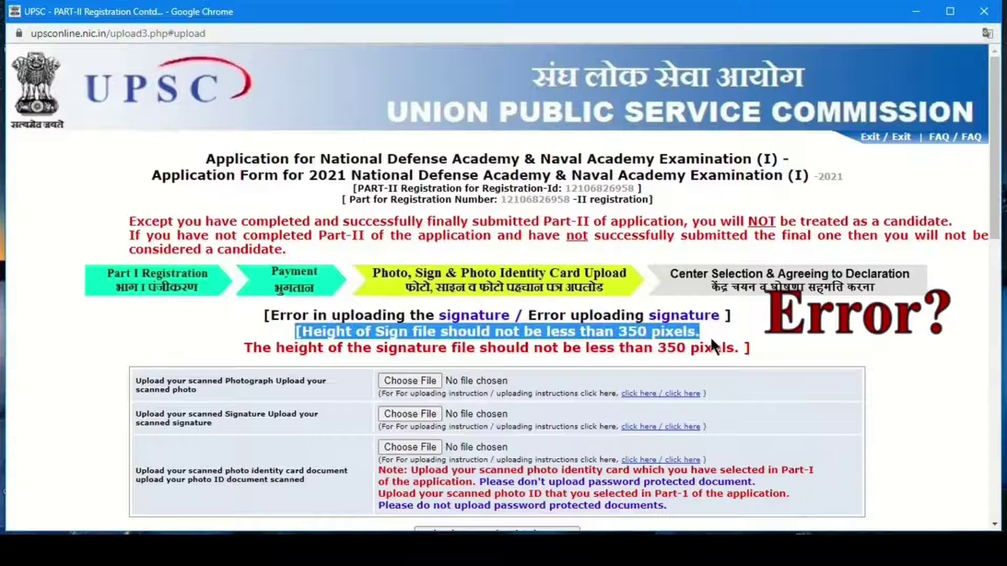
pyautogui.click(918, 10)
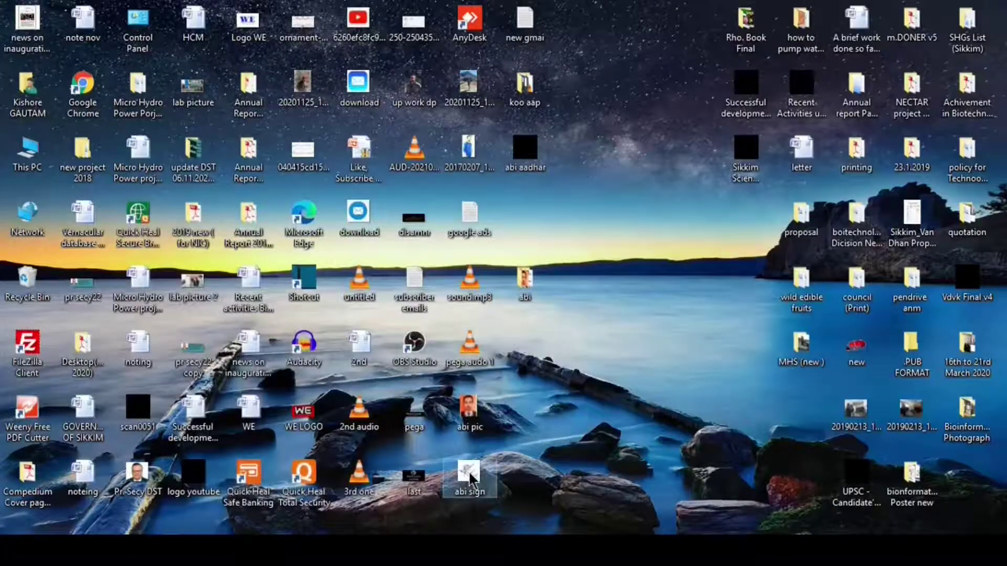
# - Open abi sign in Paint and resize it to 350 px tall (365 × 350), keeping aspect ratio
pyautogui.rightClick(468, 475)
pyautogui.moveTo(578, 270)
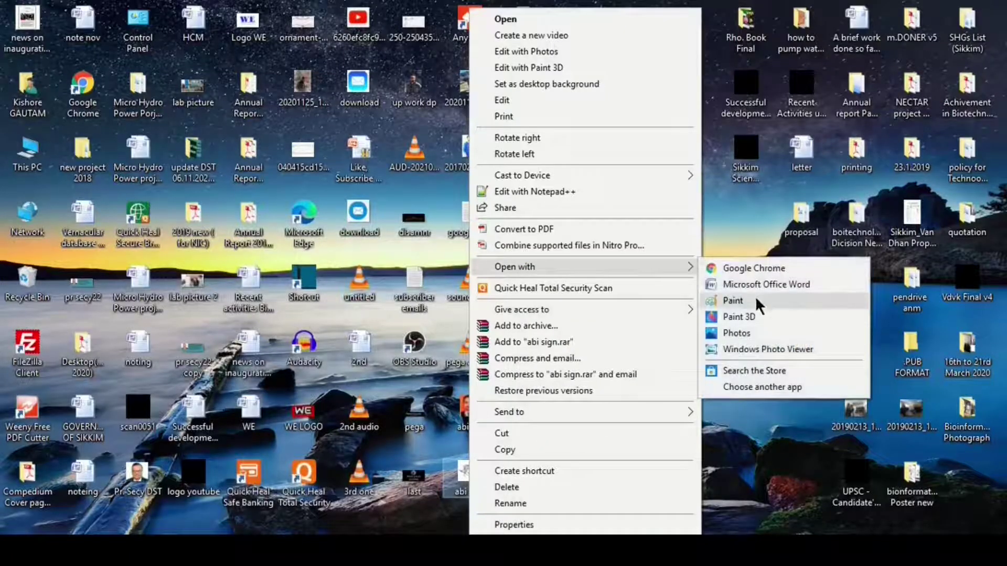
pyautogui.click(756, 302)
pyautogui.click(223, 124)
pyautogui.moveTo(243, 138); pyautogui.dragTo(564, 161)
pyautogui.click(573, 199)
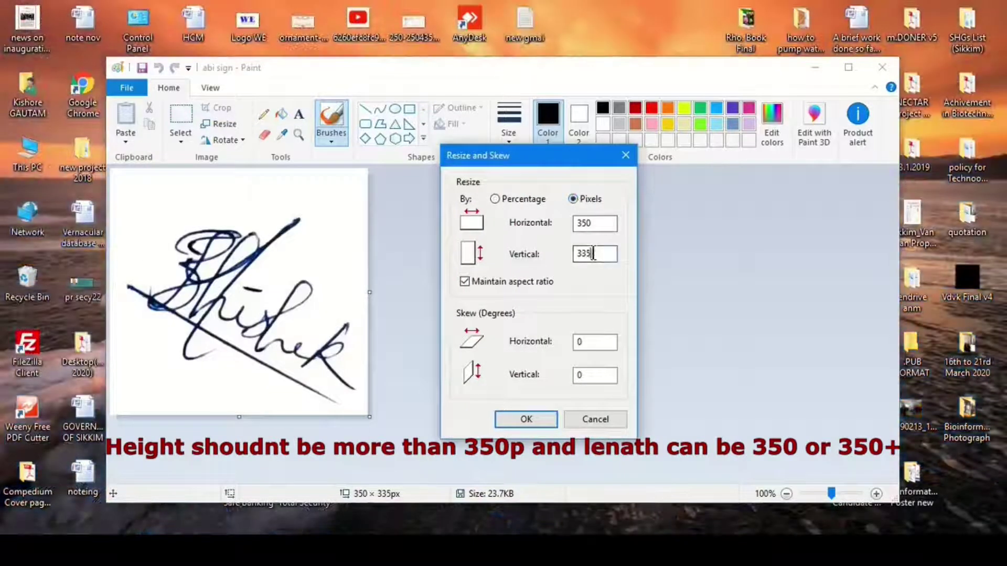
pyautogui.moveTo(593, 254); pyautogui.dragTo(541, 258)
pyautogui.write('350')
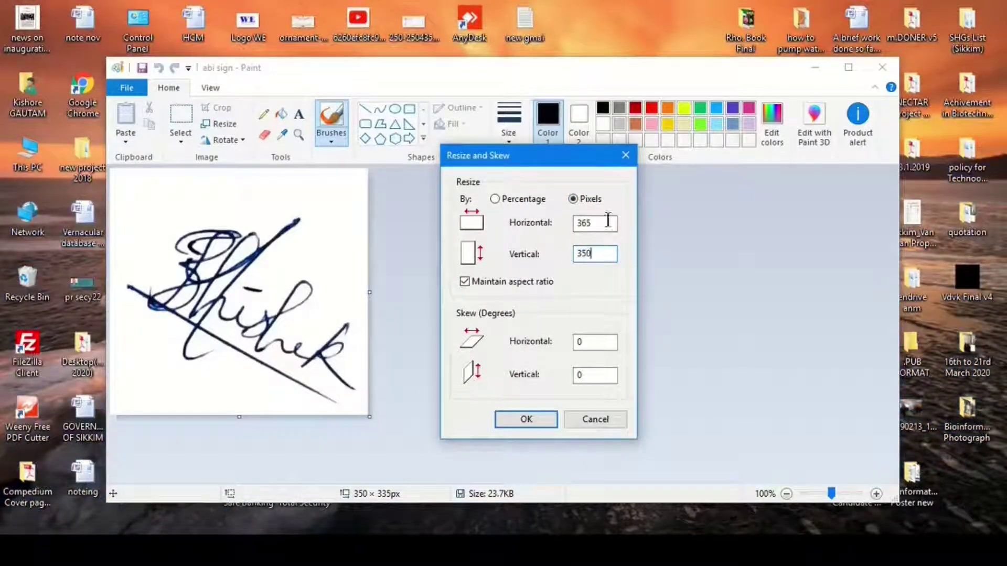
pyautogui.click(522, 421)
# - Save the resized signature over the existing abi sign file and close Paint
pyautogui.click(120, 87)
pyautogui.moveTo(158, 211)
pyautogui.click(330, 156)
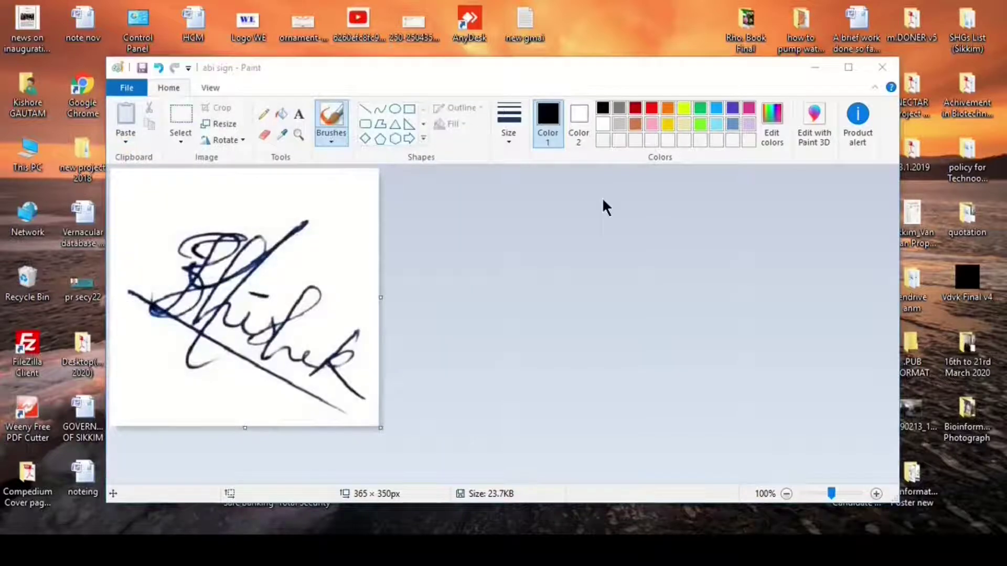
pyautogui.click(641, 422)
pyautogui.click(536, 271)
pyautogui.click(878, 69)
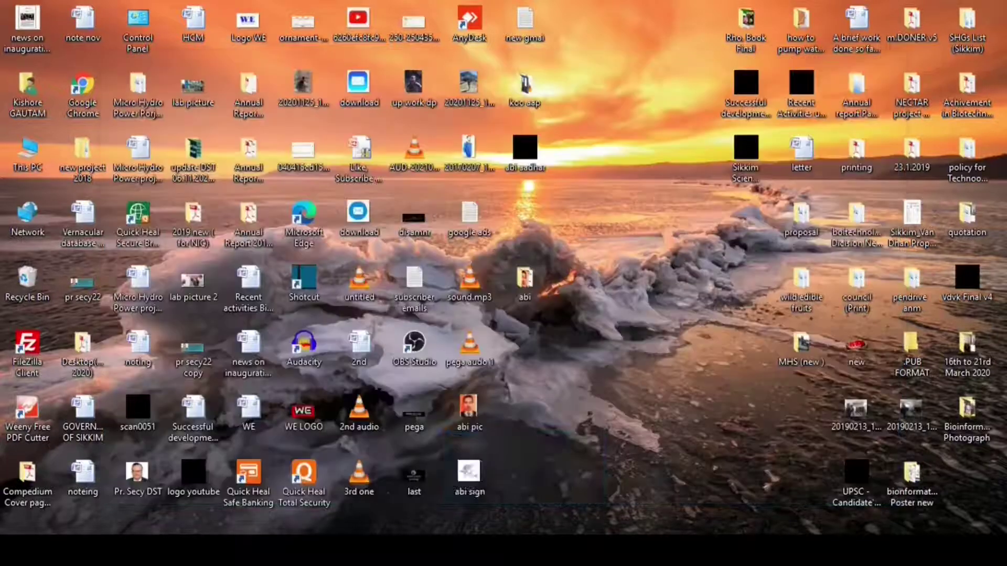
# - Attach abi pic, the resized abi sign and abi aadhar.pdf, reaching the upload preview page
pyautogui.moveTo(419, 550)
pyautogui.click(573, 482)
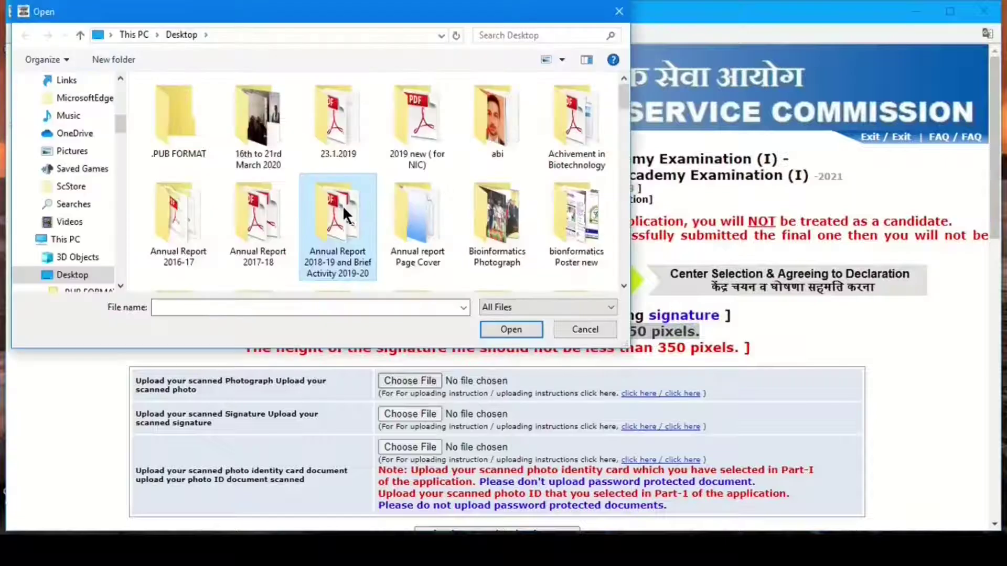
pyautogui.scroll(-5, 343, 209)
pyautogui.doubleClick(411, 107)
pyautogui.click(419, 417)
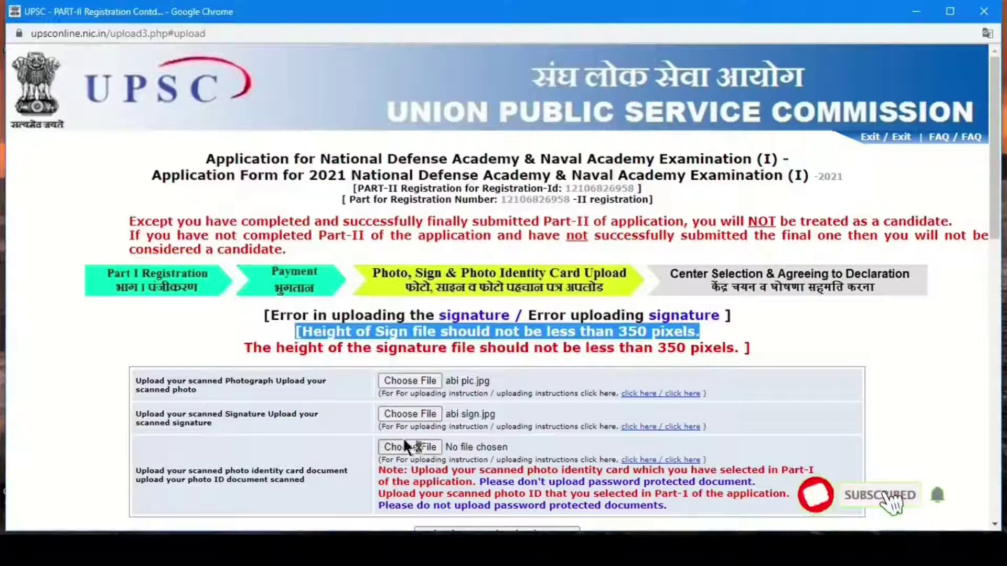
pyautogui.click(404, 446)
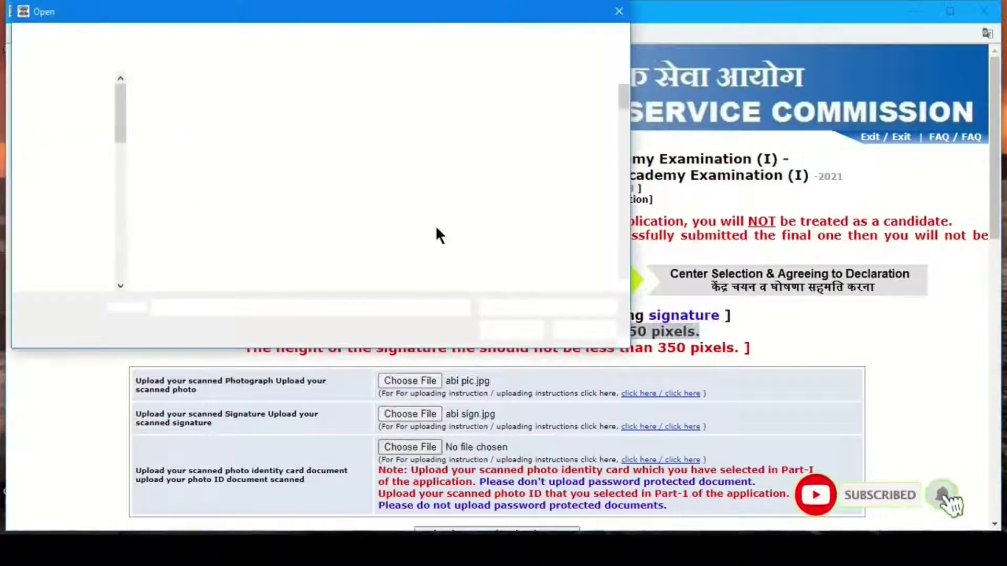
pyautogui.doubleClick(343, 108)
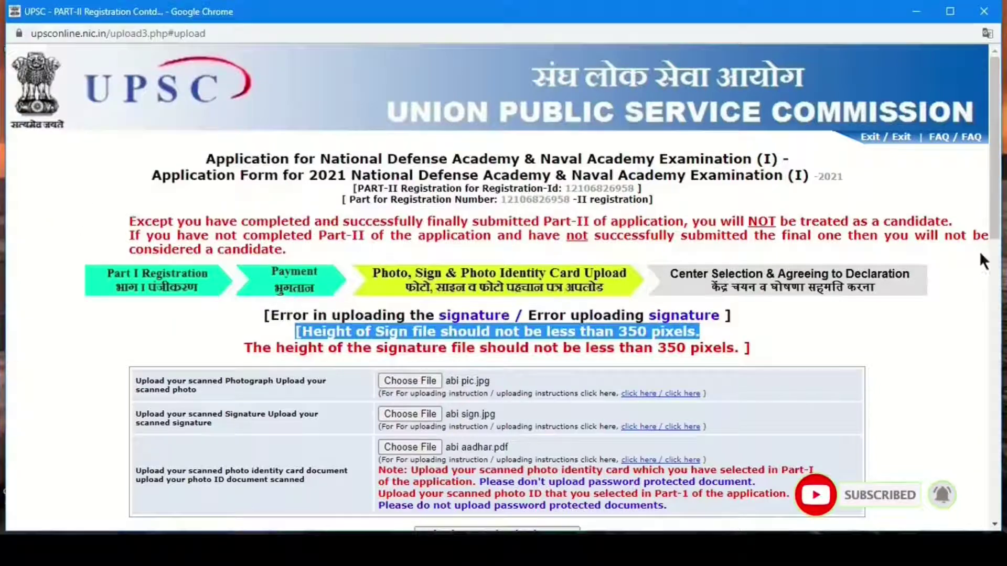
pyautogui.scroll(-3, 979, 250)
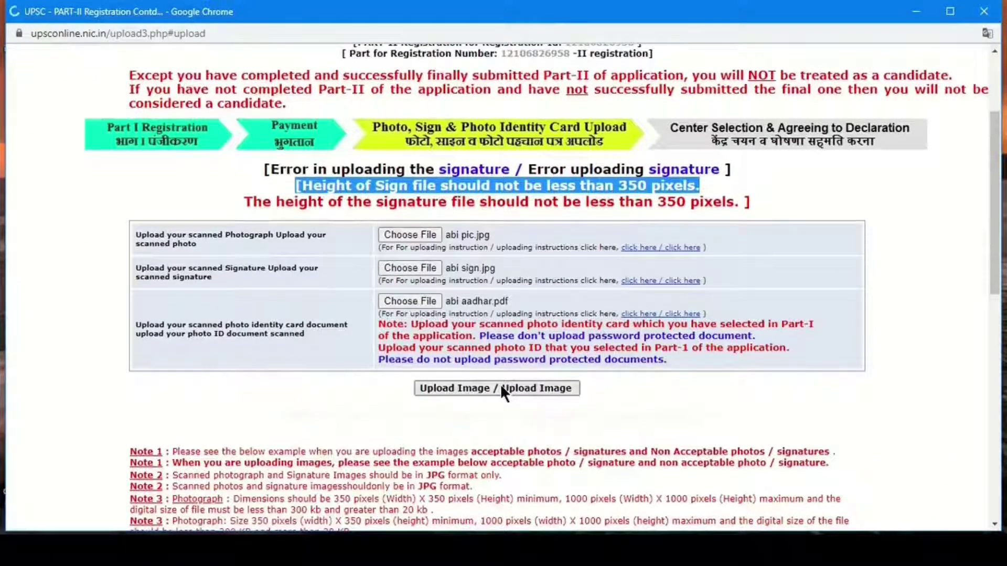
pyautogui.scroll(-5, 500, 388)
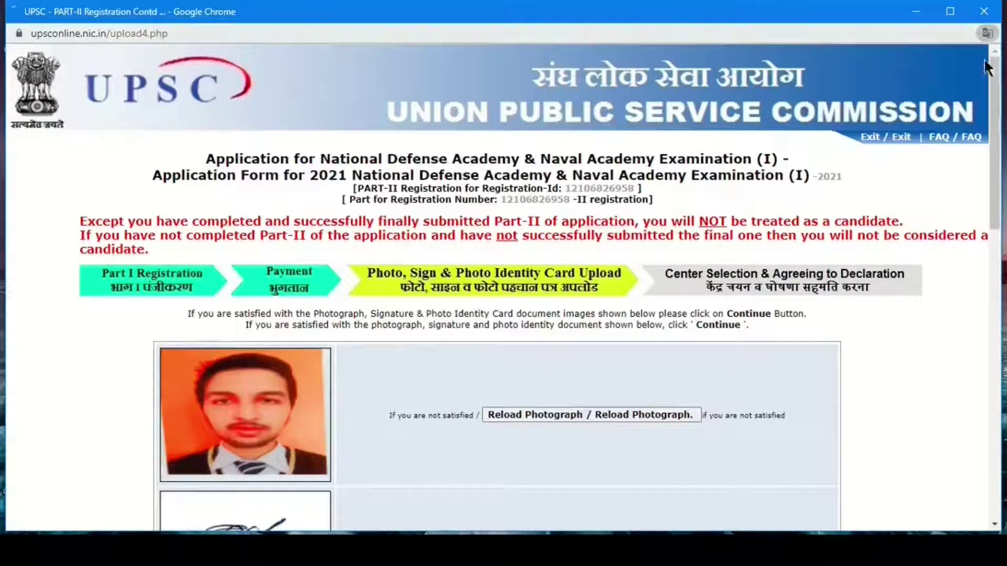
# - Scroll past the photo, signature and ID upload preview and open the examination centre list
pyautogui.scroll(-7, 988, 68)
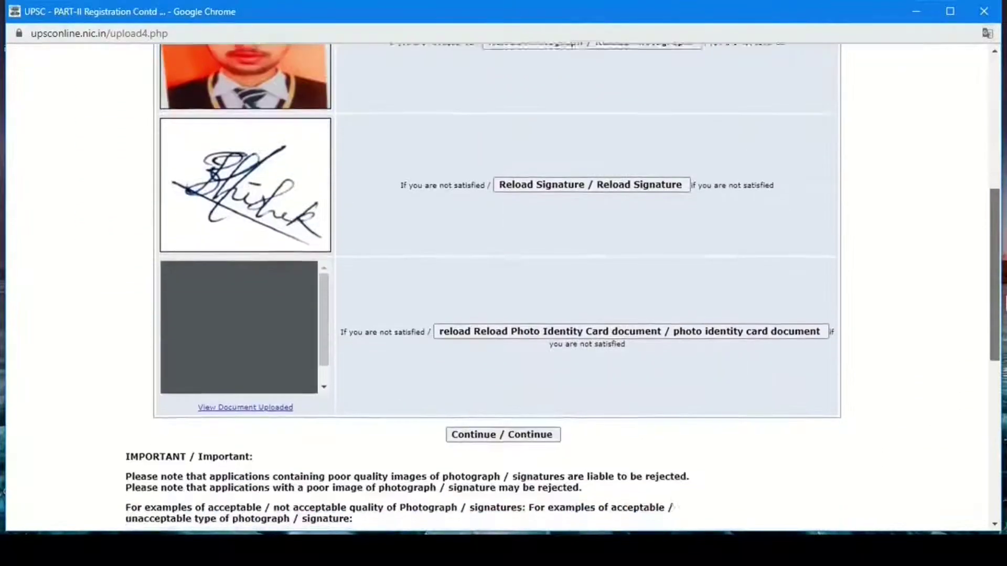
pyautogui.moveTo(995, 314); pyautogui.dragTo(994, 343)
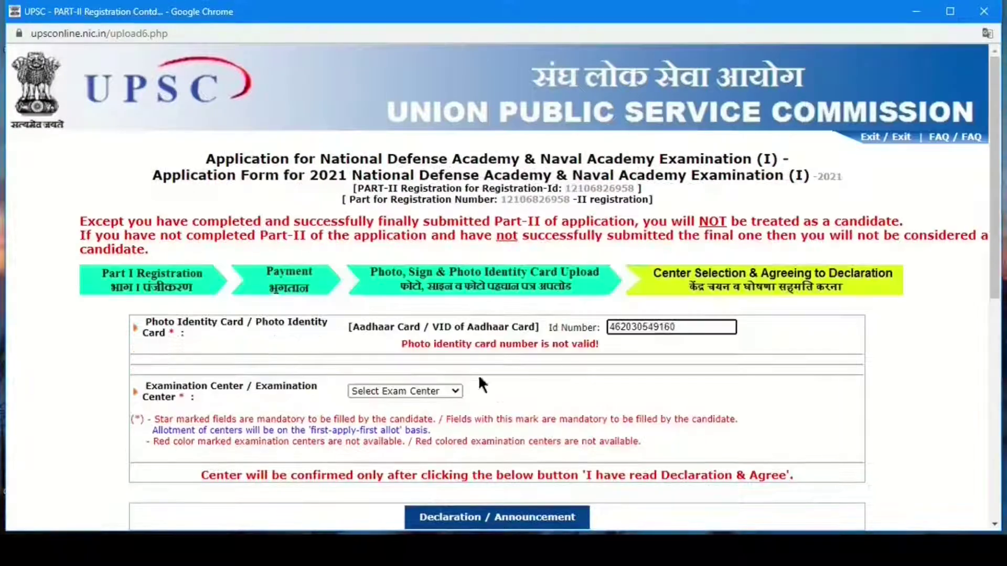
pyautogui.click(425, 392)
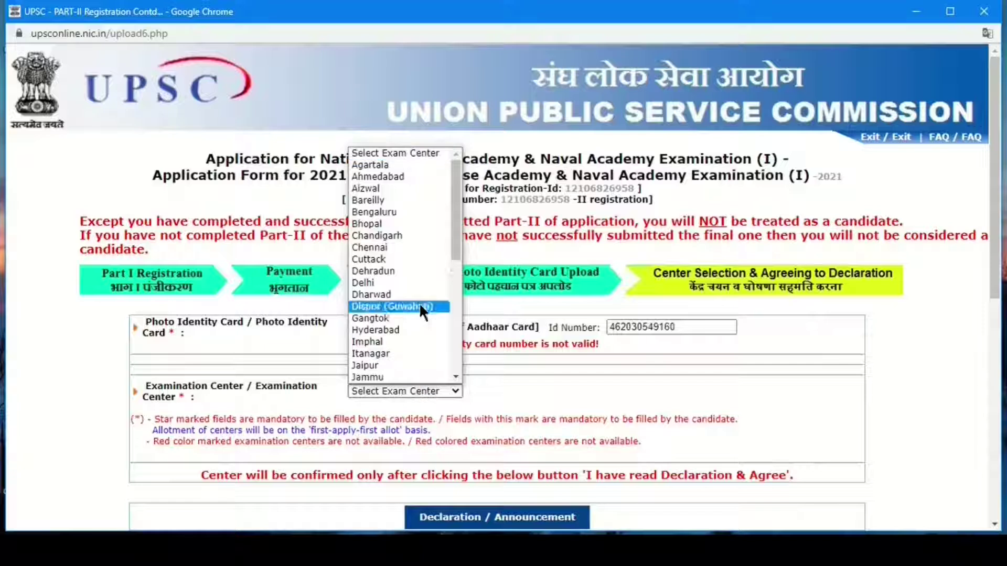
# - Pick Gangtok as the examination centre, then accept the declaration with 'FINALLY SUBMIT'
pyautogui.click(391, 319)
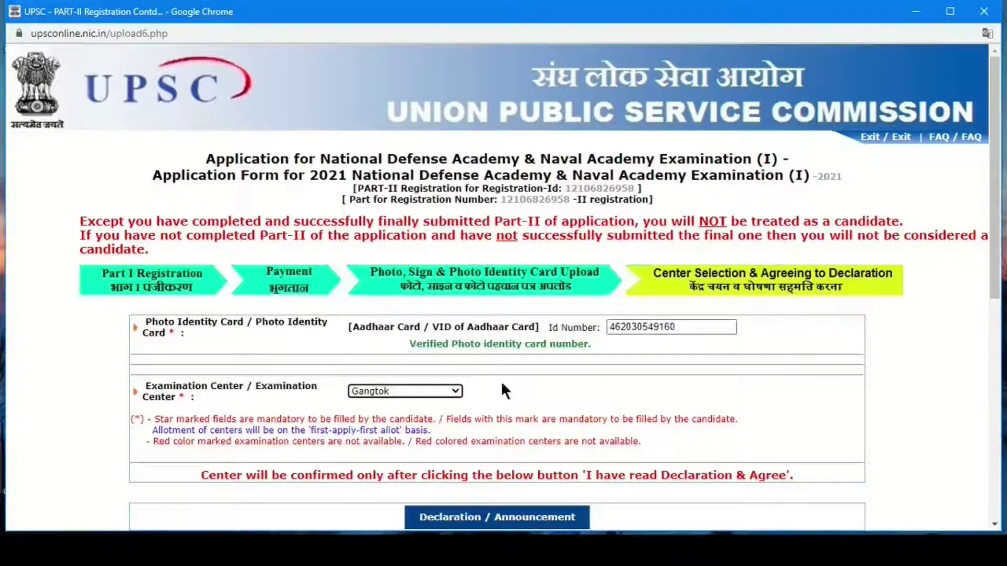
pyautogui.moveTo(995, 283); pyautogui.dragTo(995, 344)
pyautogui.click(516, 397)
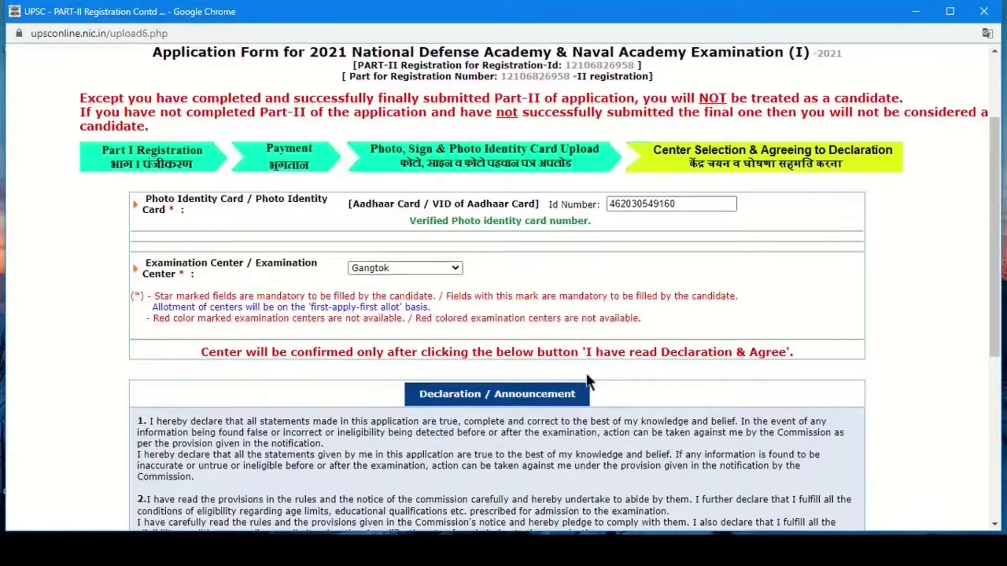
pyautogui.scroll(-5, 586, 375)
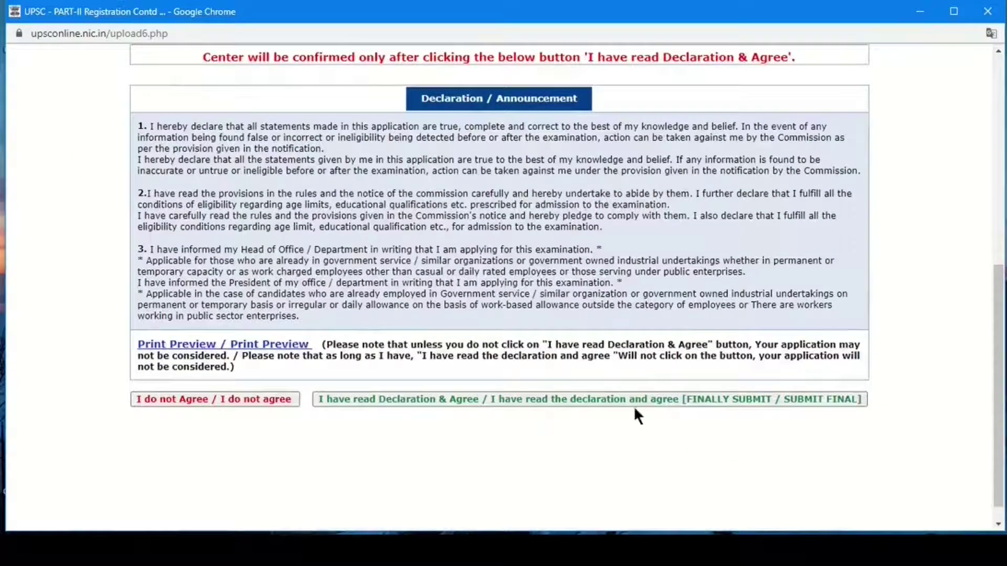
pyautogui.click(439, 401)
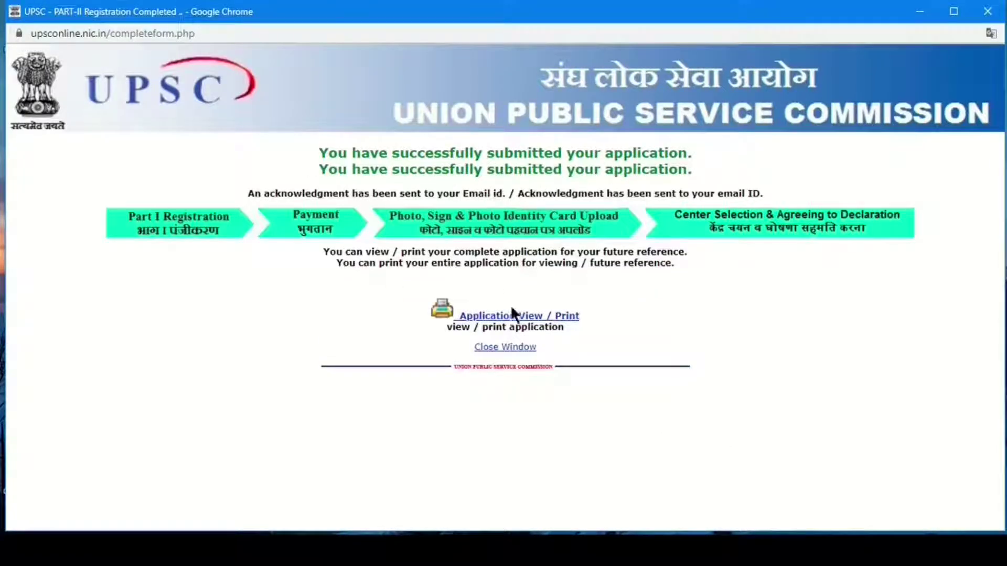
# - Open Application View / Print and paste in the Registration-Id
pyautogui.click(512, 312)
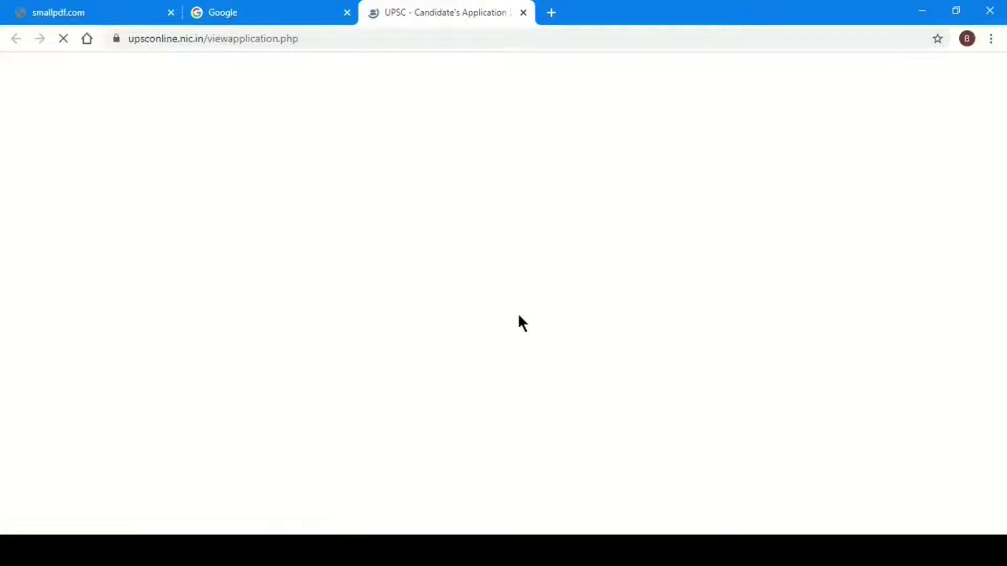
pyautogui.click(593, 210)
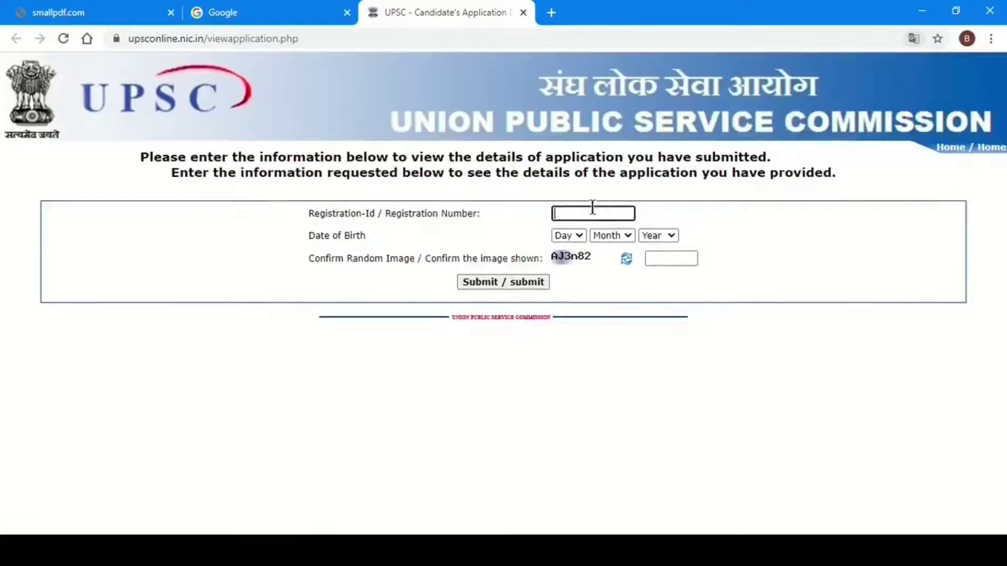
pyautogui.hotkey('ctrl', 'v')
pyautogui.click(568, 236)
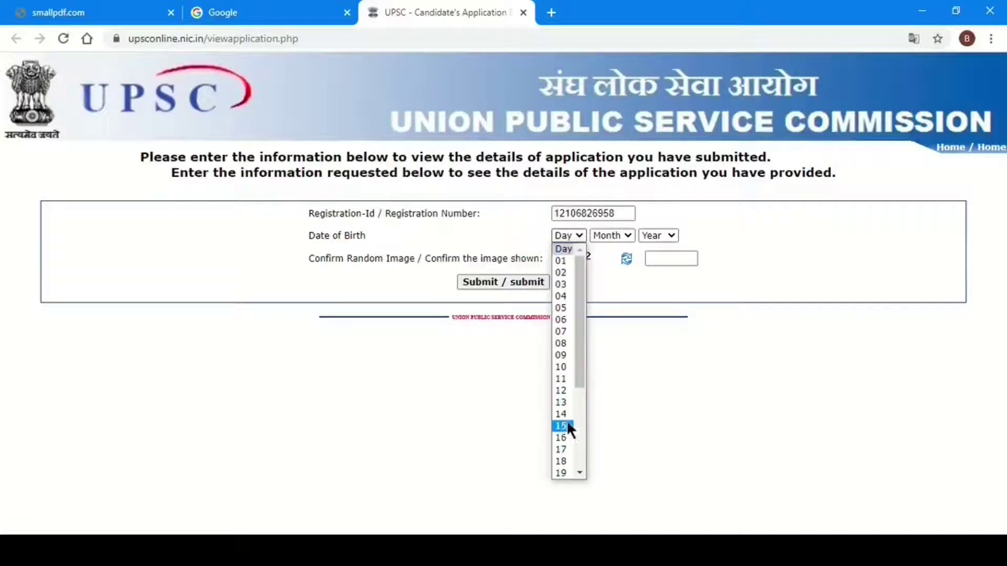
pyautogui.scroll(-2, 576, 474)
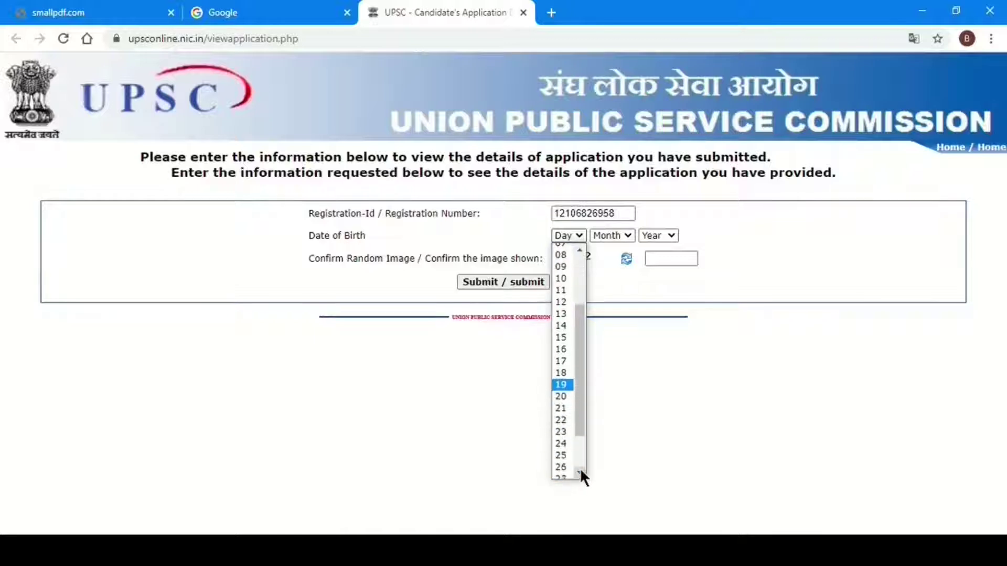
pyautogui.click(576, 473)
pyautogui.click(612, 235)
pyautogui.press('d')
pyautogui.press('Return')
pyautogui.click(658, 235)
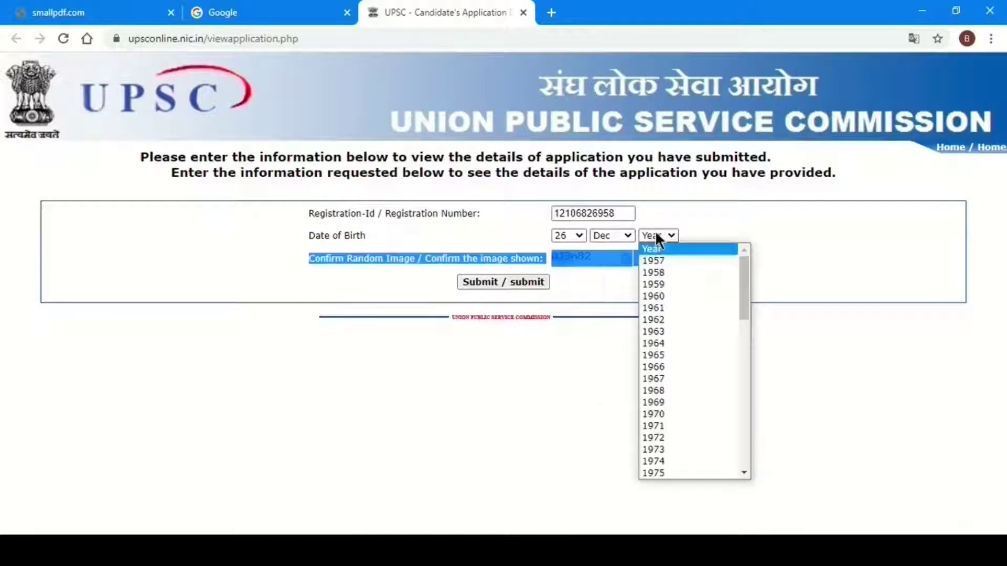
pyautogui.scroll(-10, 740, 406)
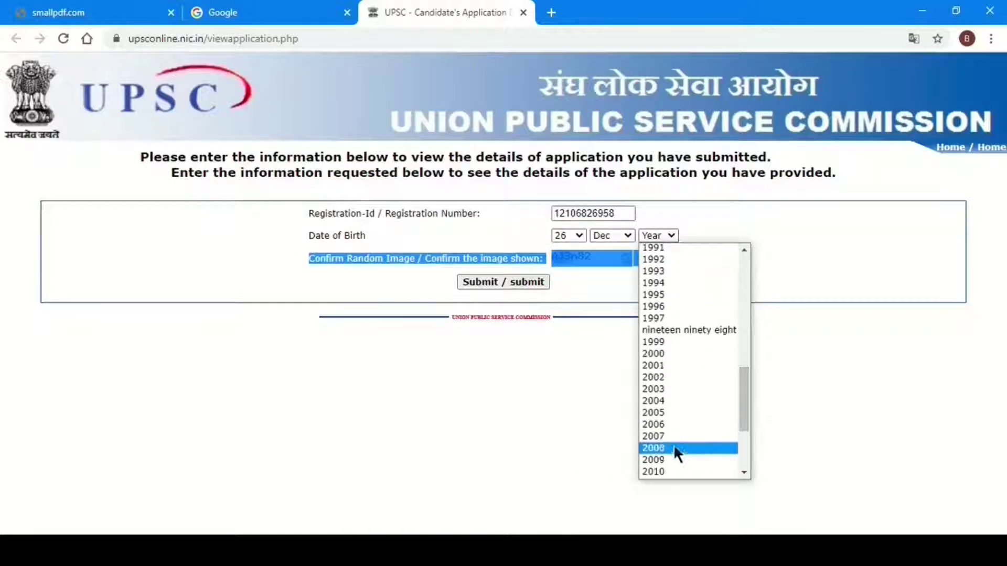
pyautogui.click(666, 377)
# - Enter the captcha code and submit to view the application details
pyautogui.click(633, 257)
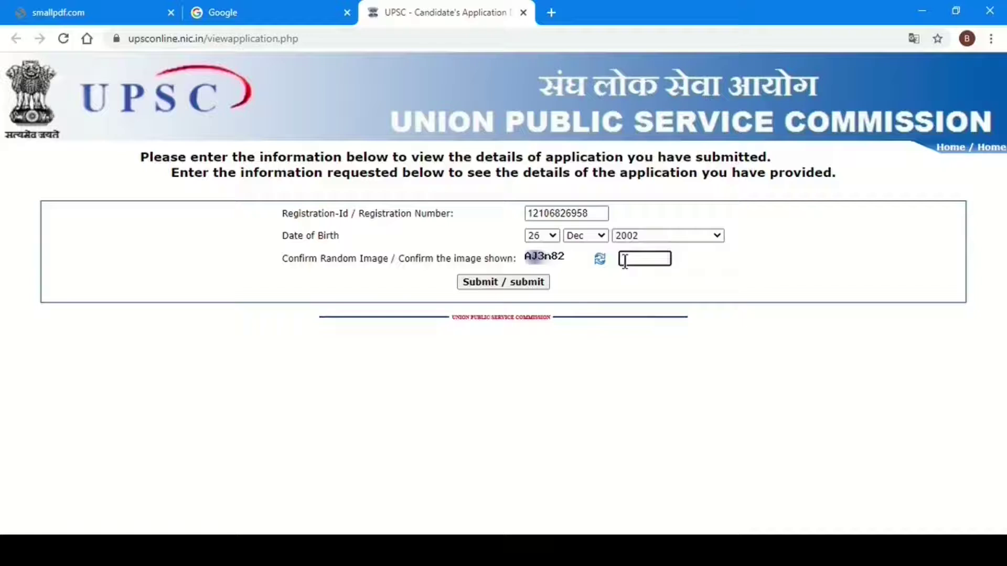
pyautogui.write('AJ3n82')
pyautogui.click(496, 281)
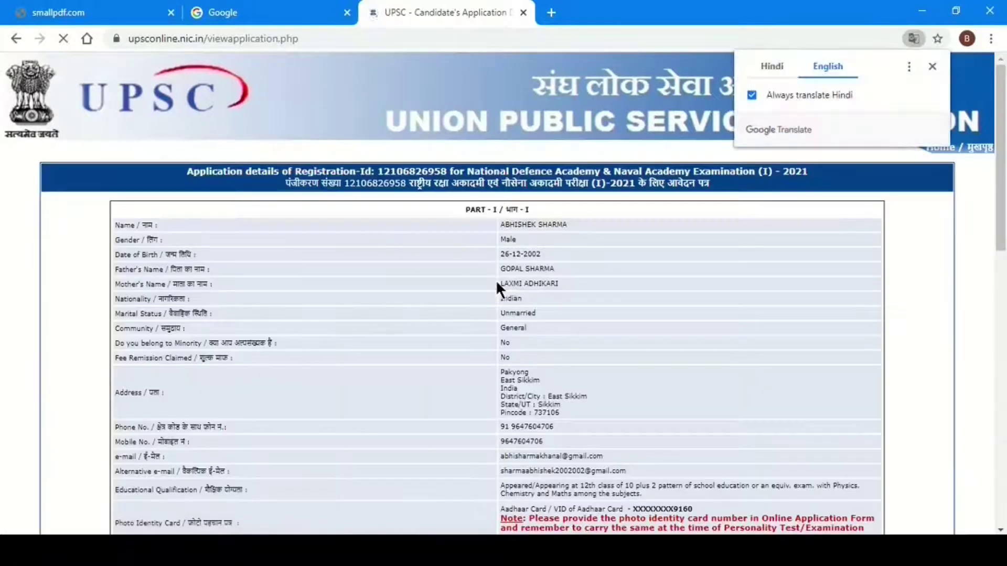
# - Translate the application record to English and review the ₹100 fee, uploads and Gangtok centre
pyautogui.click(932, 66)
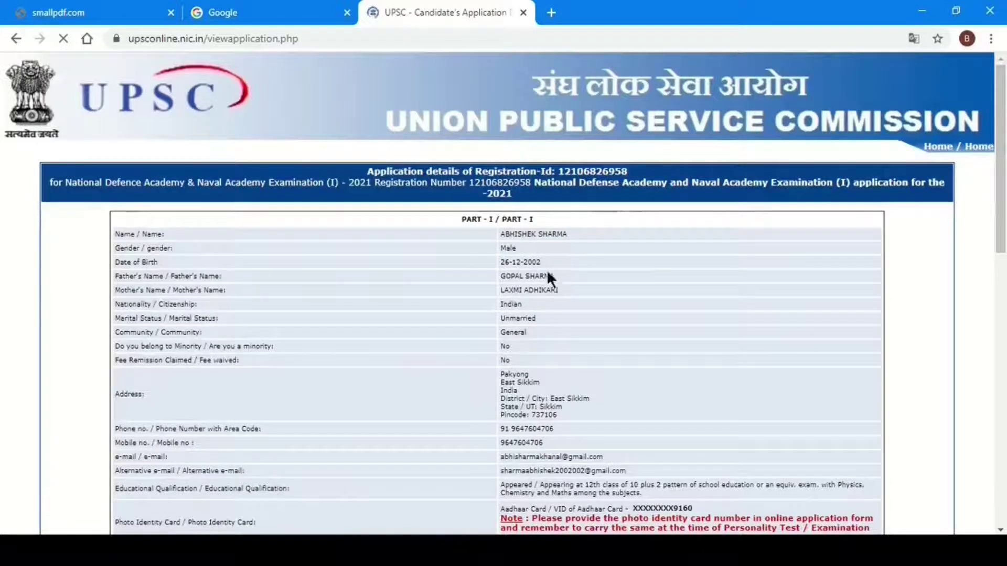
pyautogui.scroll(-5, 895, 275)
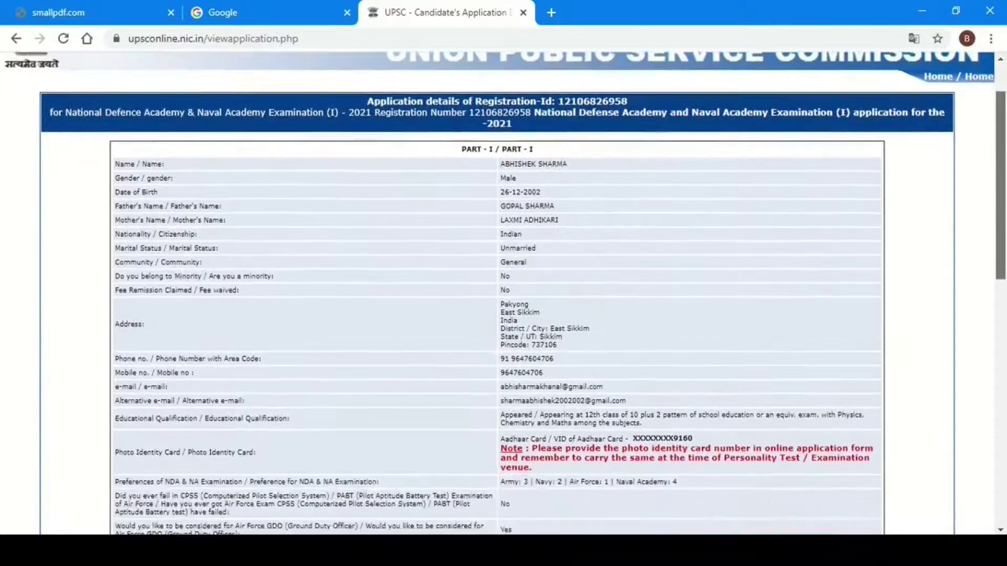
pyautogui.scroll(-5, 504, 294)
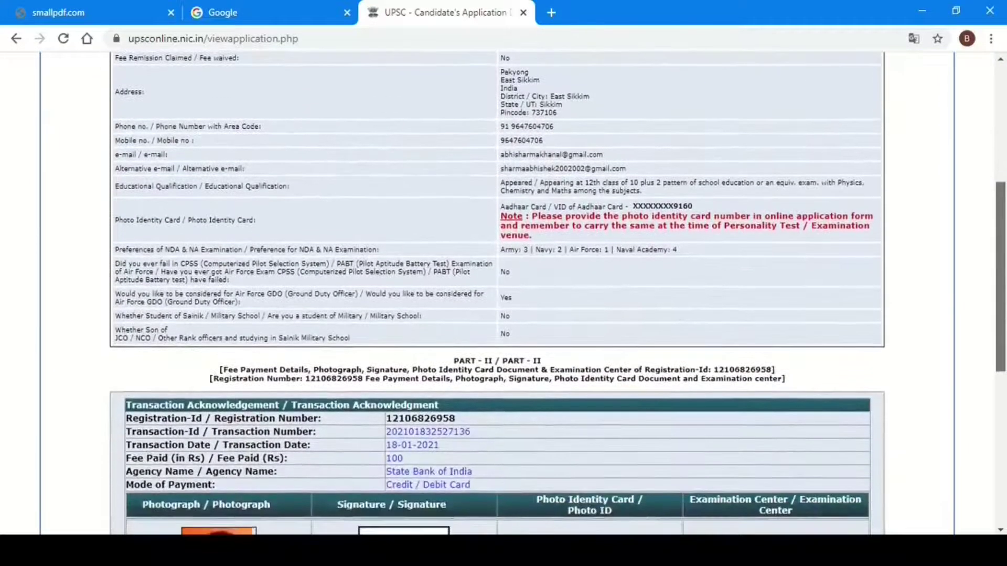
pyautogui.scroll(-4, 538, 362)
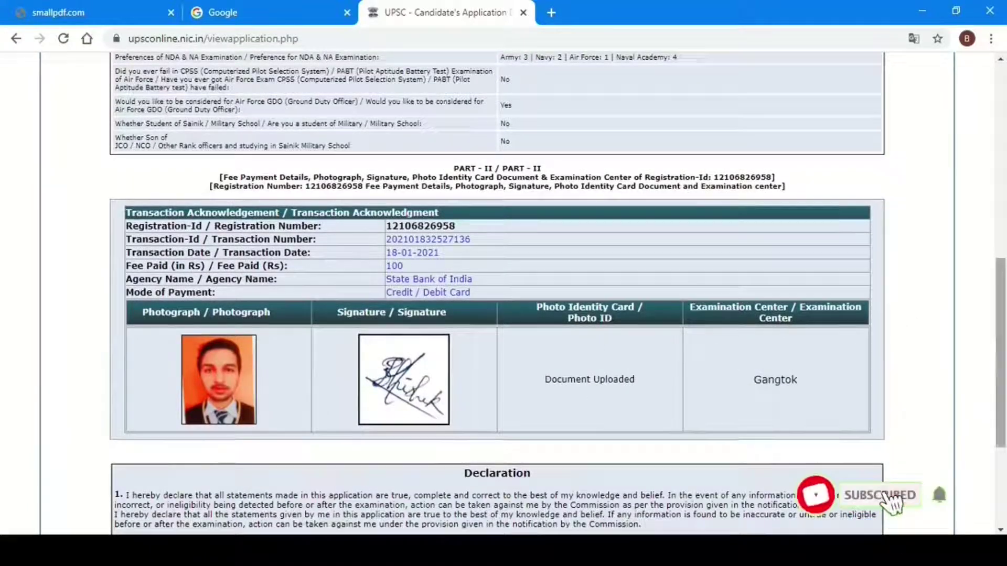
pyautogui.scroll(-4, 985, 262)
pyautogui.scroll(9, 986, 252)
pyautogui.scroll(4, 984, 241)
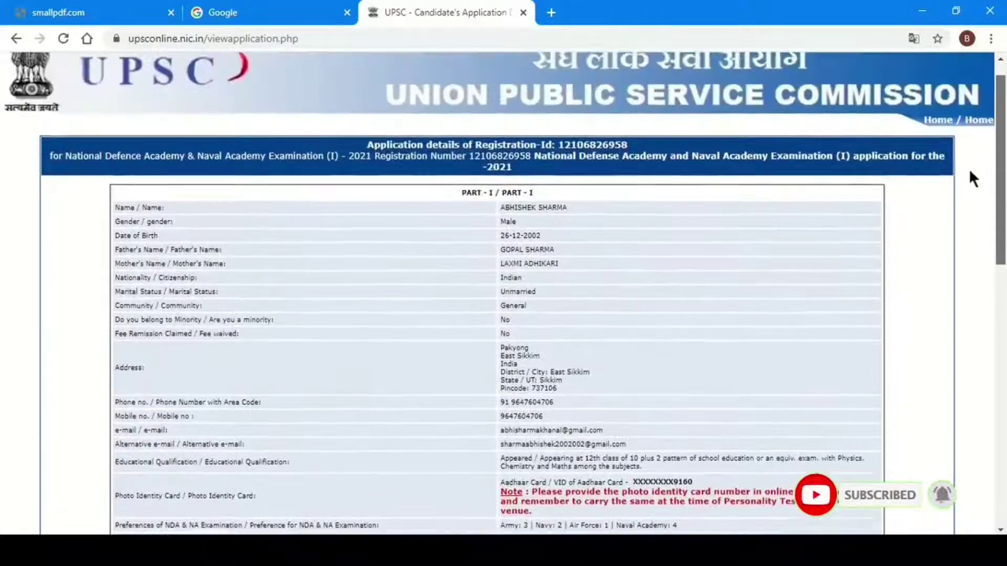
pyautogui.scroll(1, 968, 168)
pyautogui.scroll(-1, 965, 140)
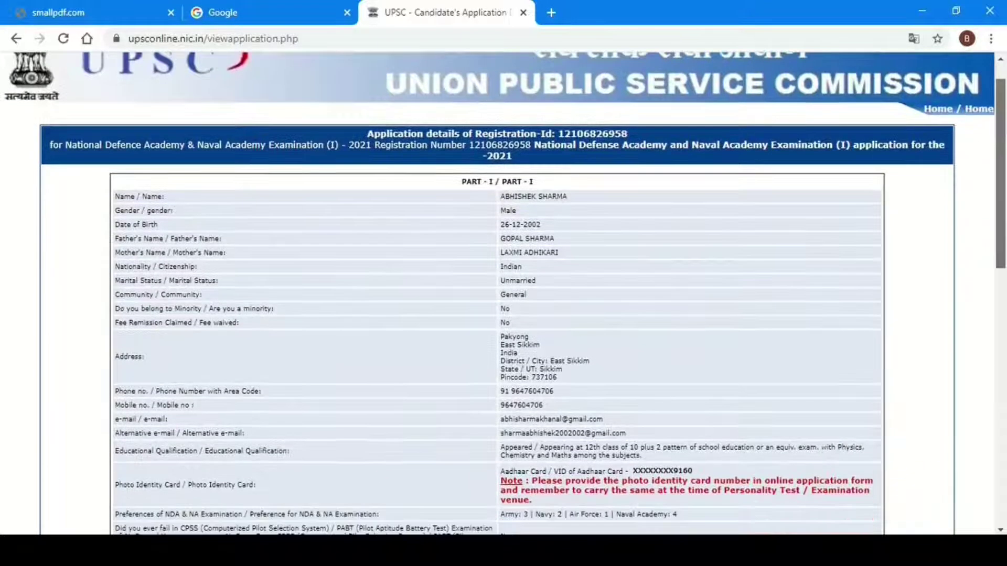
pyautogui.scroll(-4, 503, 288)
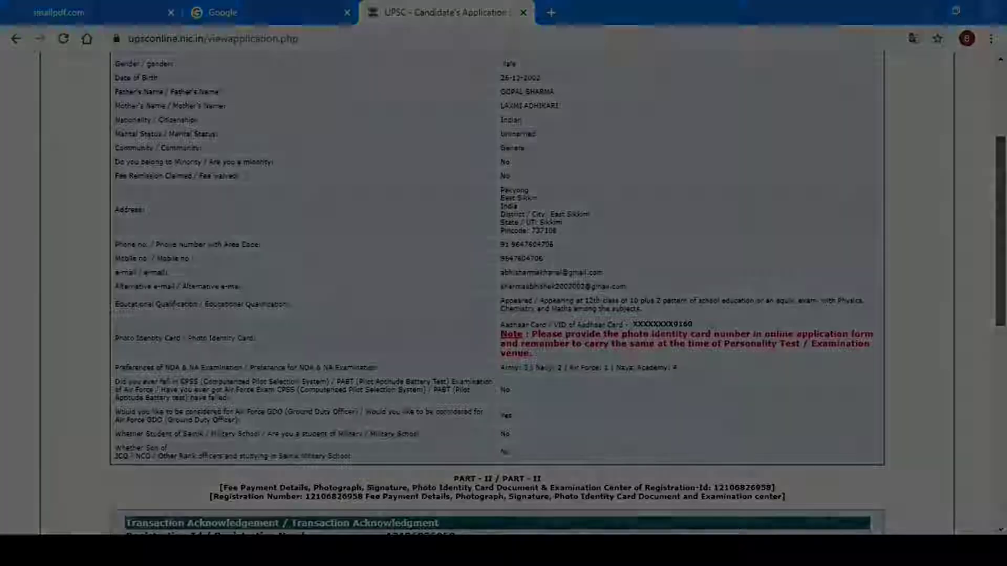